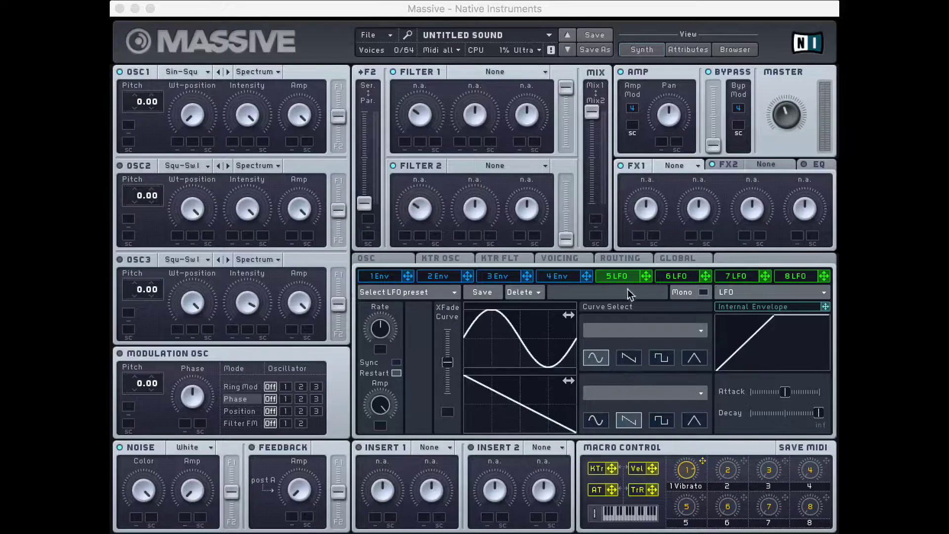
# - Change modulation slot 5 from an LFO to a Performer
pyautogui.click(675, 275)
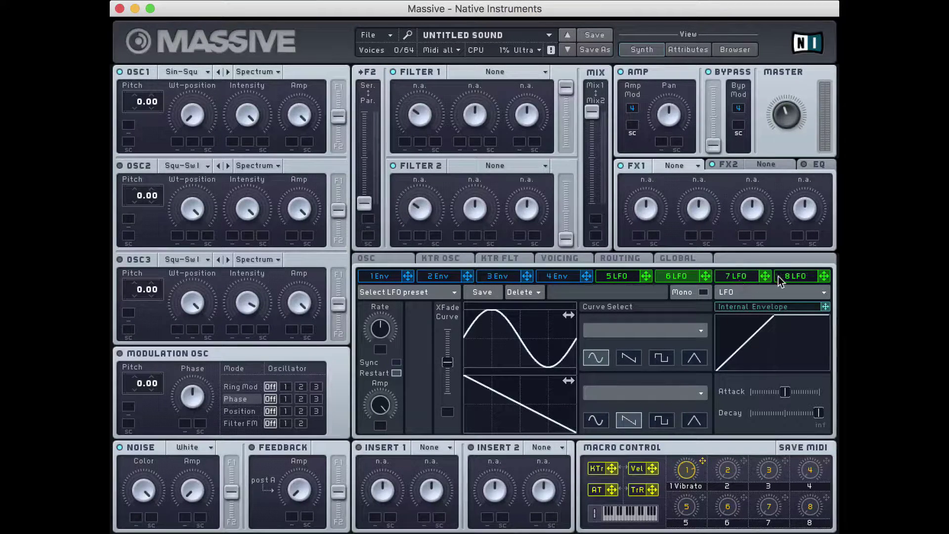
pyautogui.click(619, 278)
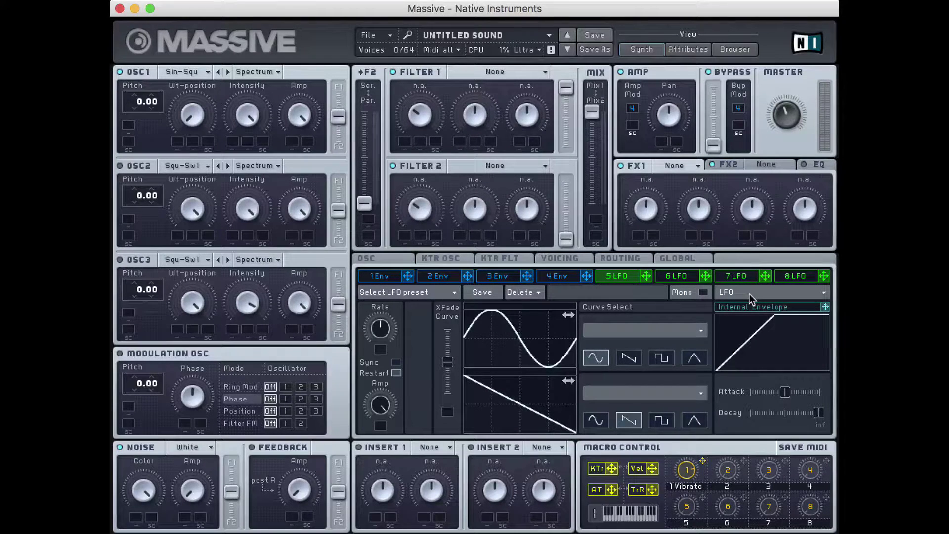
pyautogui.click(817, 293)
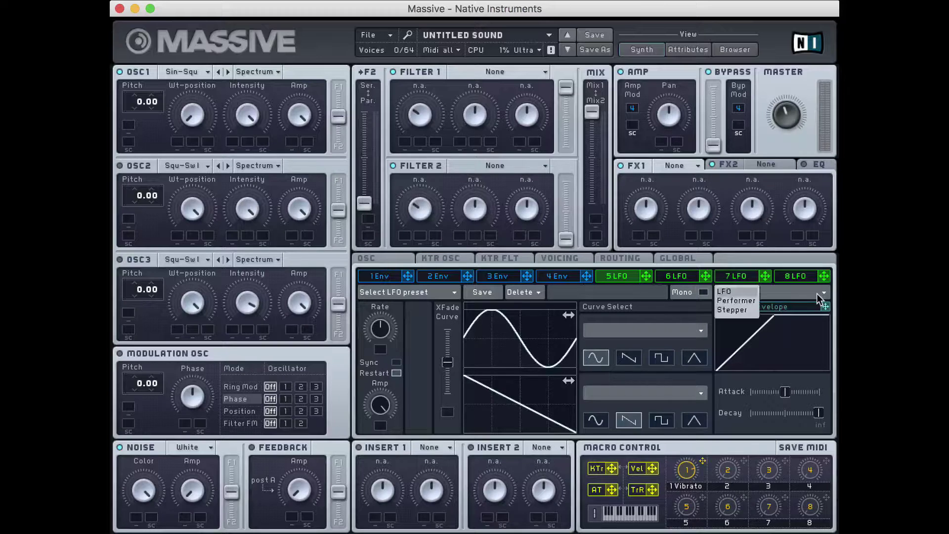
pyautogui.click(753, 299)
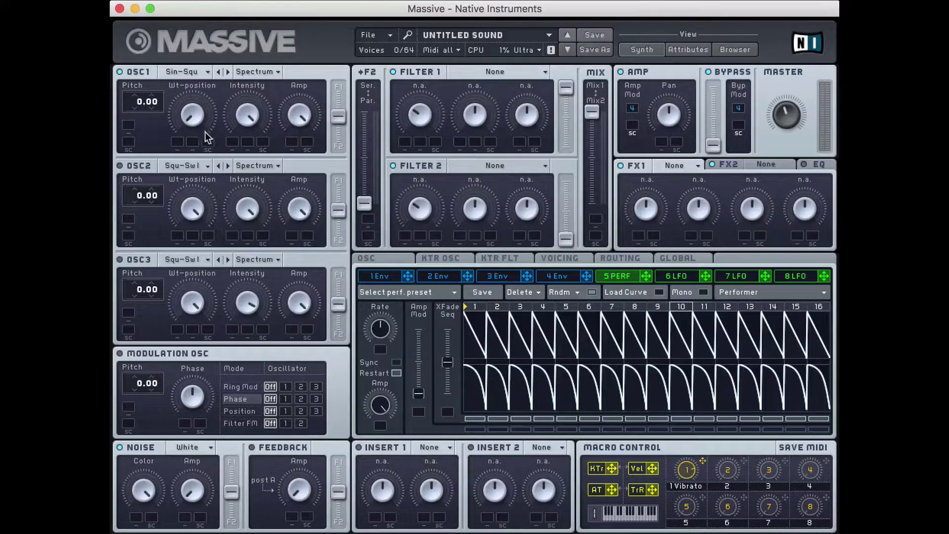
# - Load the Modern Talking wavetable in OSC1, and set Filter 1 to Lowpass 4 with a raised cutoff
pyautogui.click(202, 73)
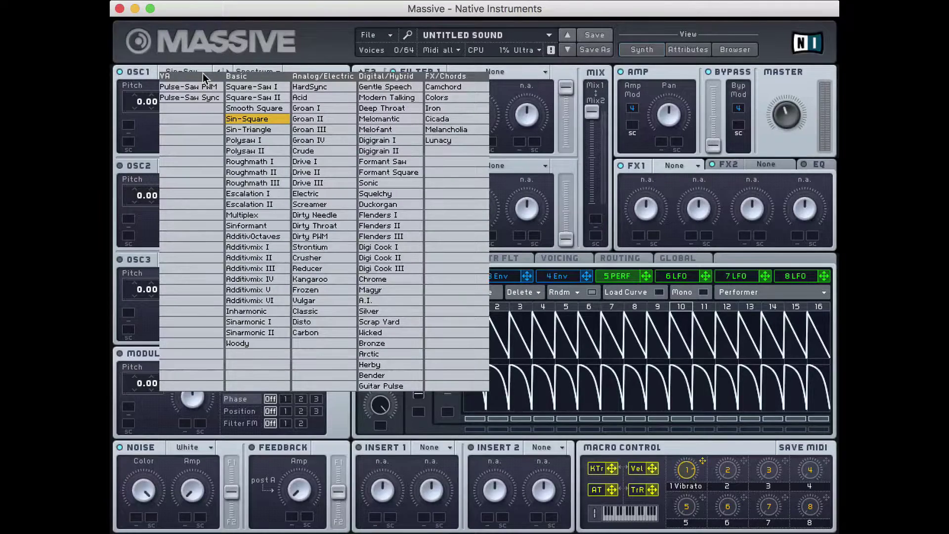
pyautogui.click(401, 98)
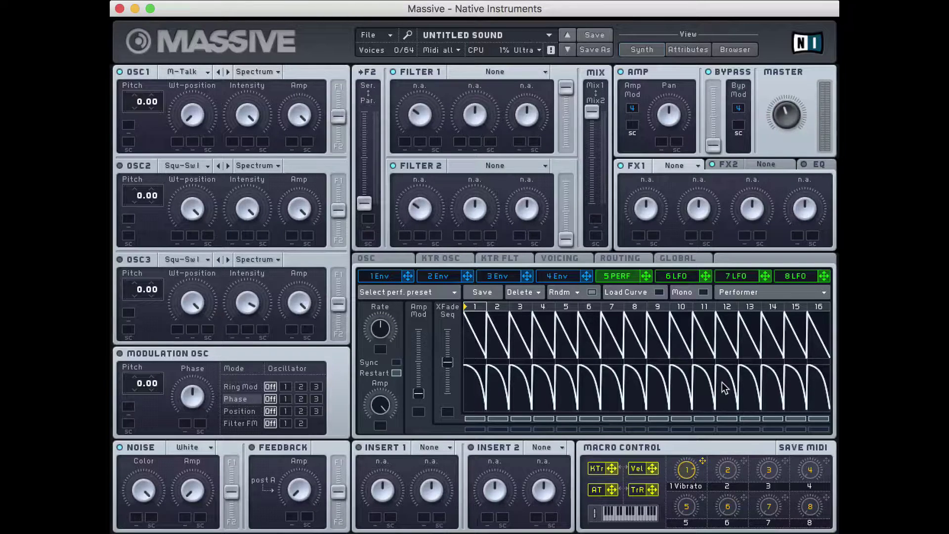
pyautogui.click(509, 74)
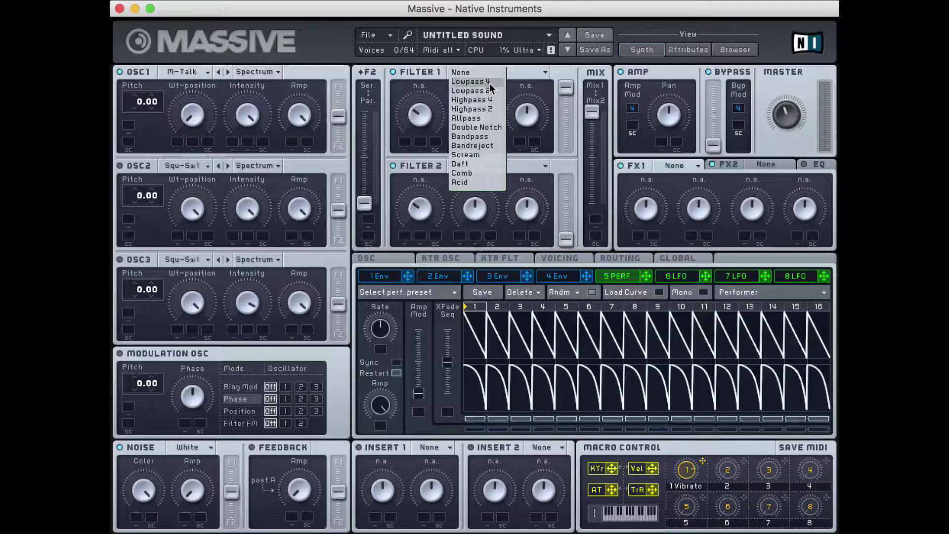
pyautogui.click(489, 82)
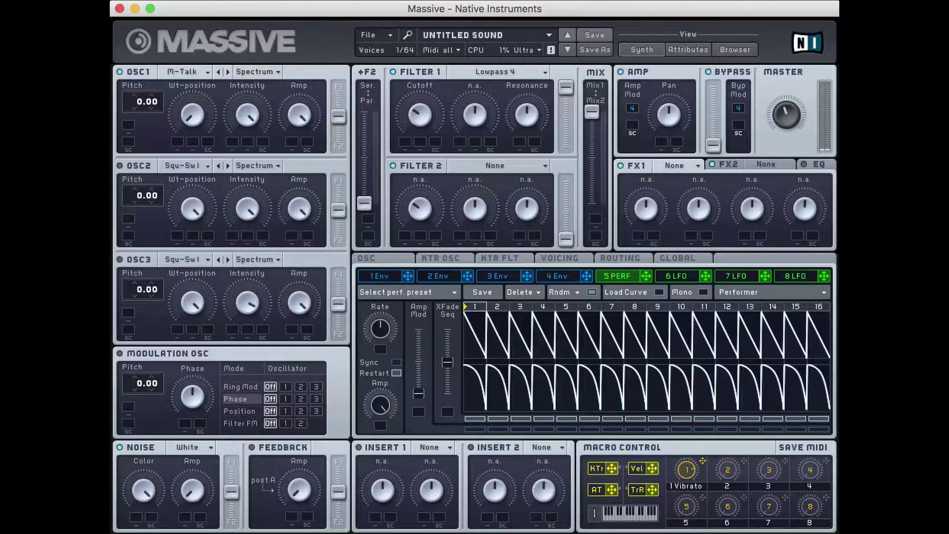
pyautogui.moveTo(420, 114); pyautogui.dragTo(420, 89)
# - Assign Performer 5 to OSC1's Wt-position with a wide upward modulation range
pyautogui.moveTo(646, 276); pyautogui.dragTo(177, 144)
pyautogui.moveTo(179, 145); pyautogui.dragTo(182, 116)
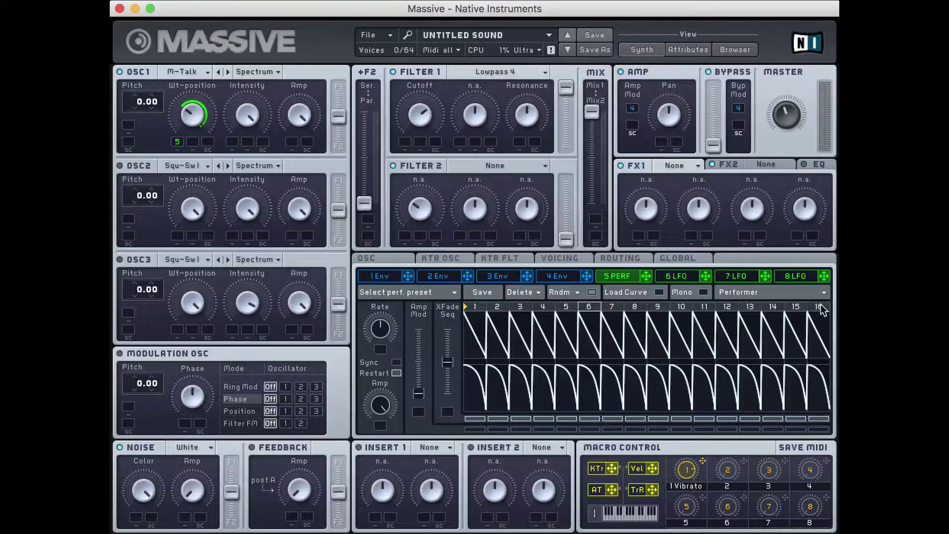
# - Try a shorter Performer sequence length, and extend it back to all 16 steps
pyautogui.moveTo(823, 308); pyautogui.dragTo(763, 306)
pyautogui.moveTo(676, 309); pyautogui.dragTo(825, 320)
pyautogui.click(659, 512)
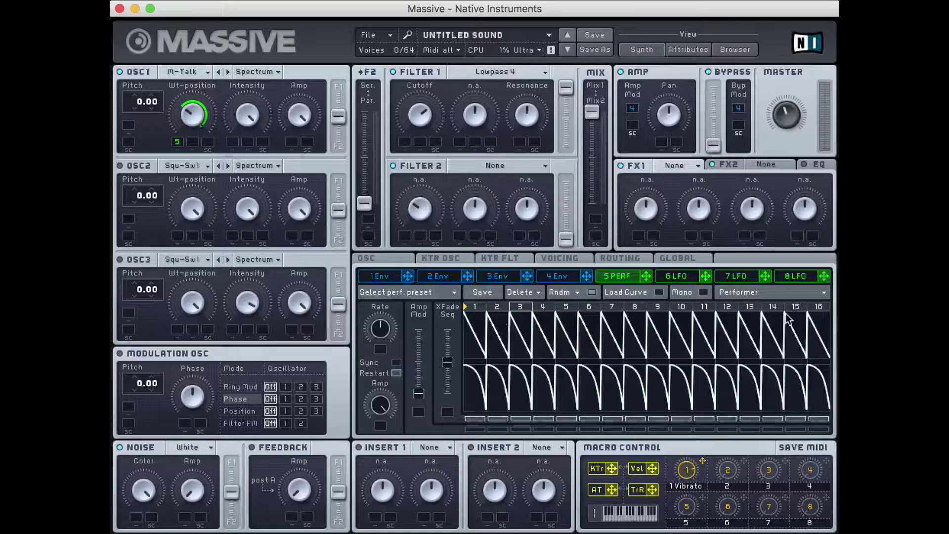
# - Load the double-spike curve into the upper Performer steps up to step 13, and vary the level of step 5
pyautogui.click(651, 292)
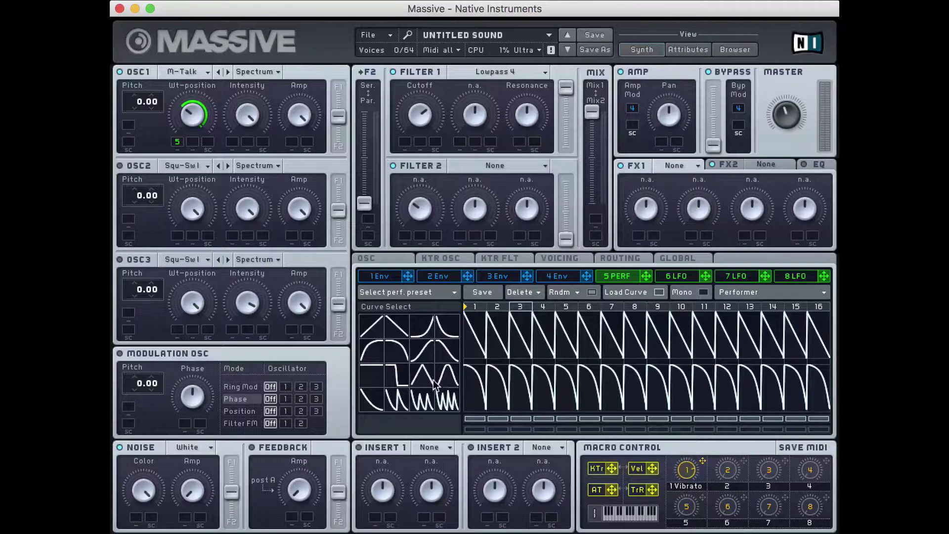
pyautogui.moveTo(467, 385); pyautogui.dragTo(473, 335)
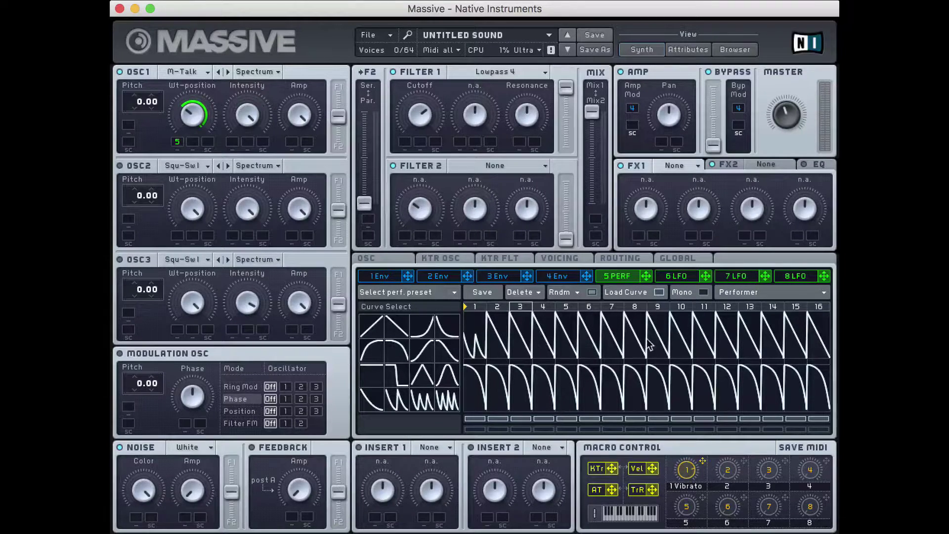
pyautogui.moveTo(400, 405)
pyautogui.mouseDown()
pyautogui.moveTo(527, 356)
pyautogui.moveTo(549, 333)
pyautogui.moveTo(751, 329)
pyautogui.mouseUp()
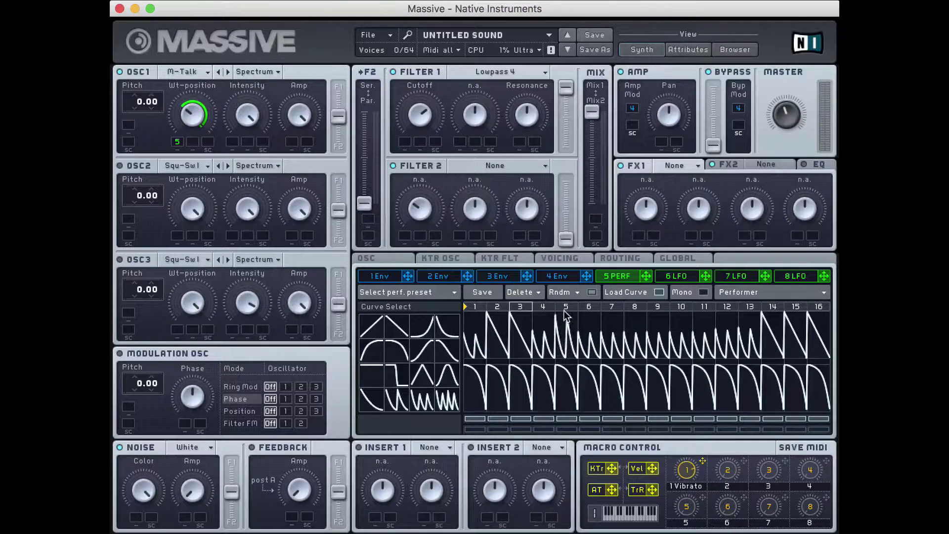
pyautogui.moveTo(568, 353); pyautogui.dragTo(565, 321)
pyautogui.moveTo(197, 121); pyautogui.dragTo(186, 99)
pyautogui.moveTo(575, 316)
pyautogui.mouseDown()
pyautogui.moveTo(568, 322)
pyautogui.moveTo(577, 322)
pyautogui.mouseUp()
# - Repaint the upper Performer steps with the rounded falling curve, the concave decay curve and the straight falling ramp in turn
pyautogui.click(396, 351)
pyautogui.moveTo(468, 325); pyautogui.dragTo(775, 334)
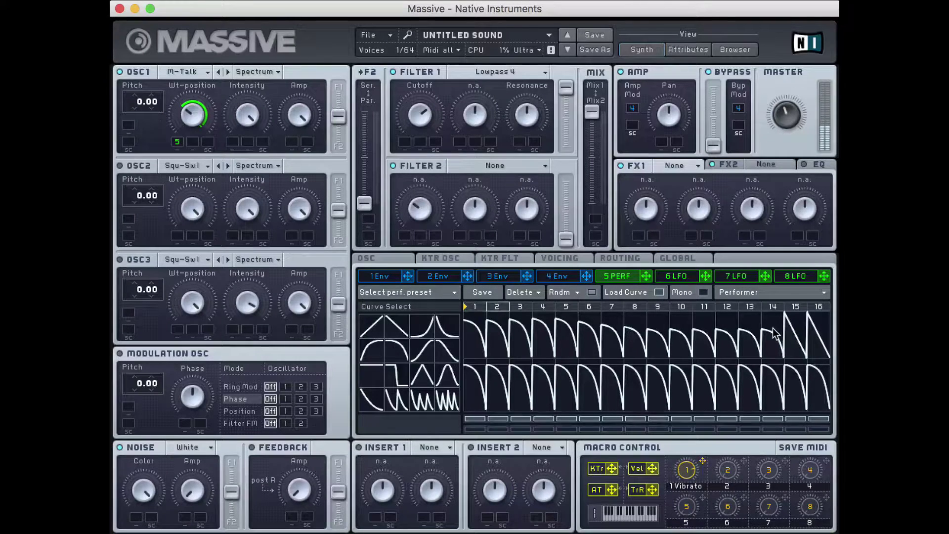
pyautogui.click(443, 325)
pyautogui.moveTo(468, 327); pyautogui.dragTo(765, 334)
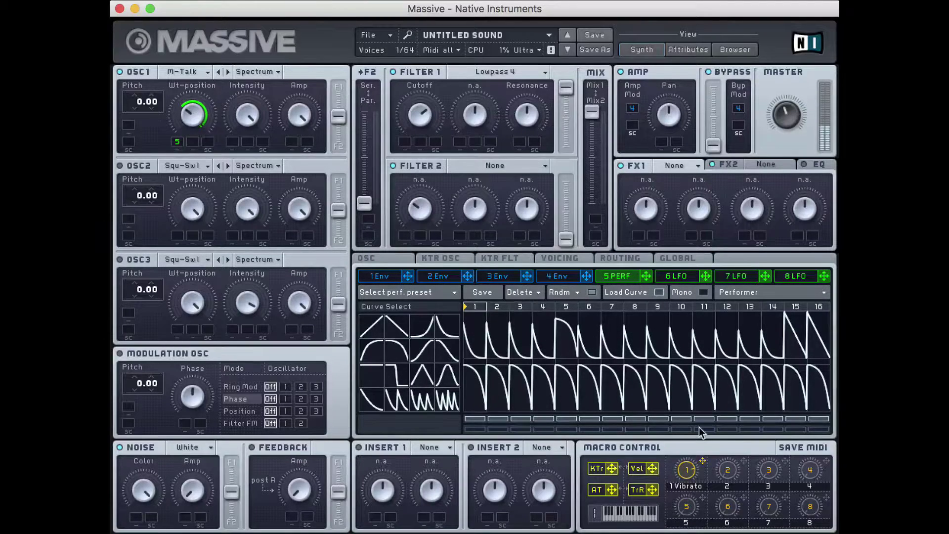
pyautogui.click(399, 336)
pyautogui.moveTo(472, 330)
pyautogui.mouseDown()
pyautogui.moveTo(689, 332)
pyautogui.moveTo(776, 355)
pyautogui.mouseUp()
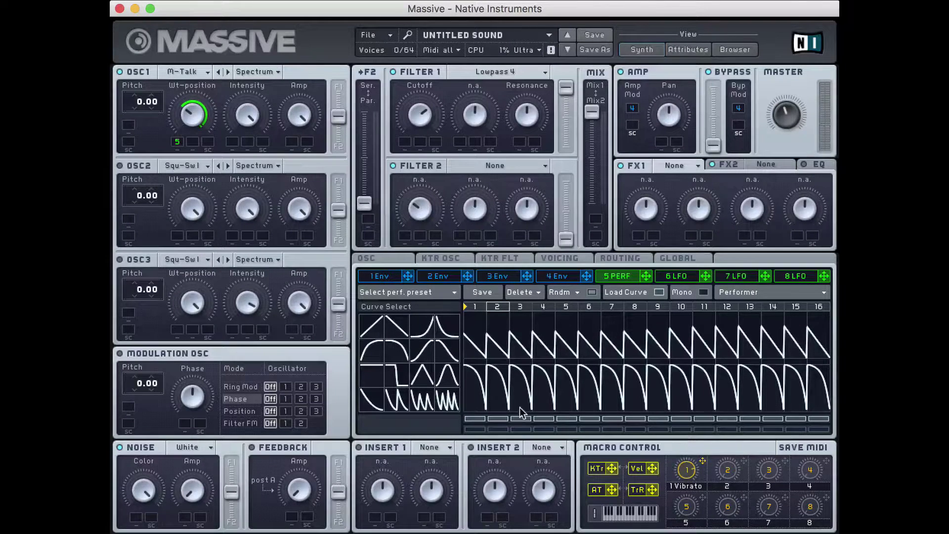
# - Randomize the upper Performer sequence and its curves, and redraw its step levels by hand
pyautogui.click(568, 292)
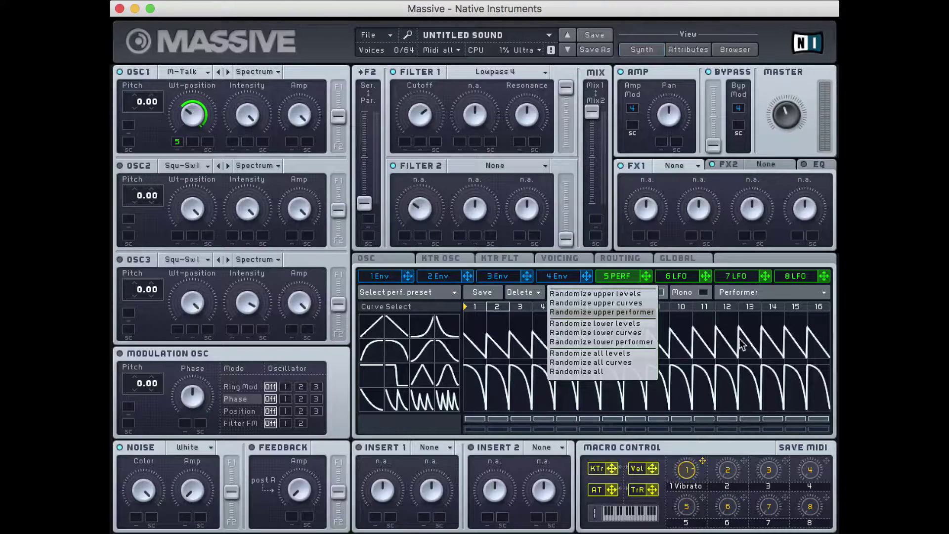
pyautogui.click(589, 313)
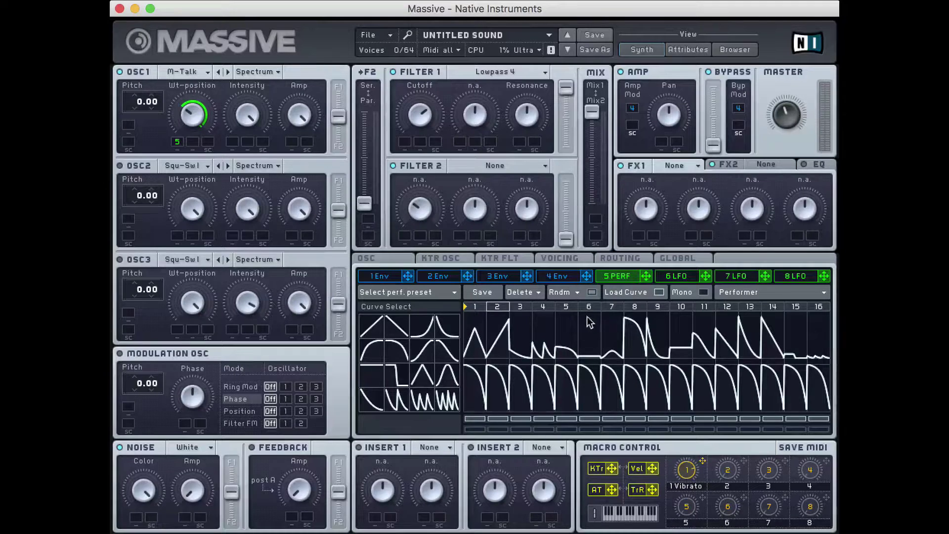
pyautogui.click(573, 294)
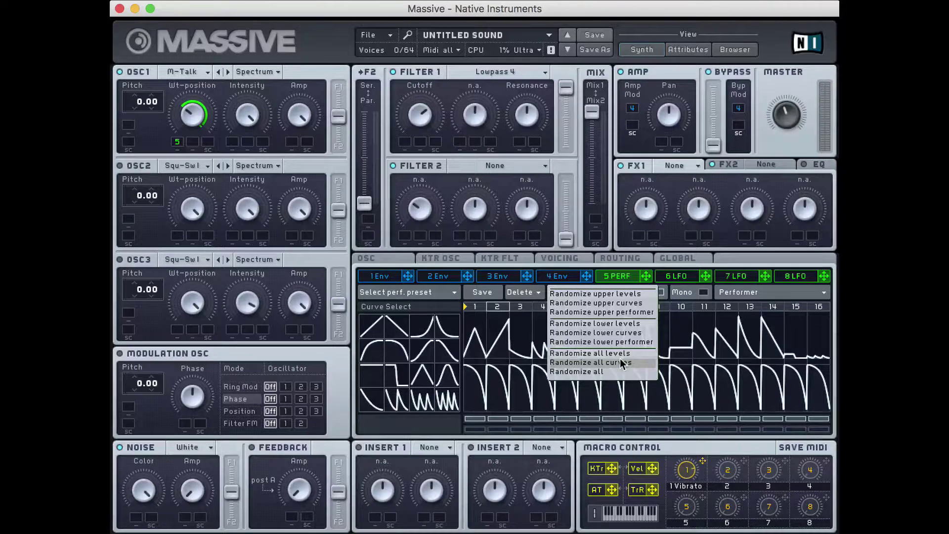
pyautogui.click(609, 304)
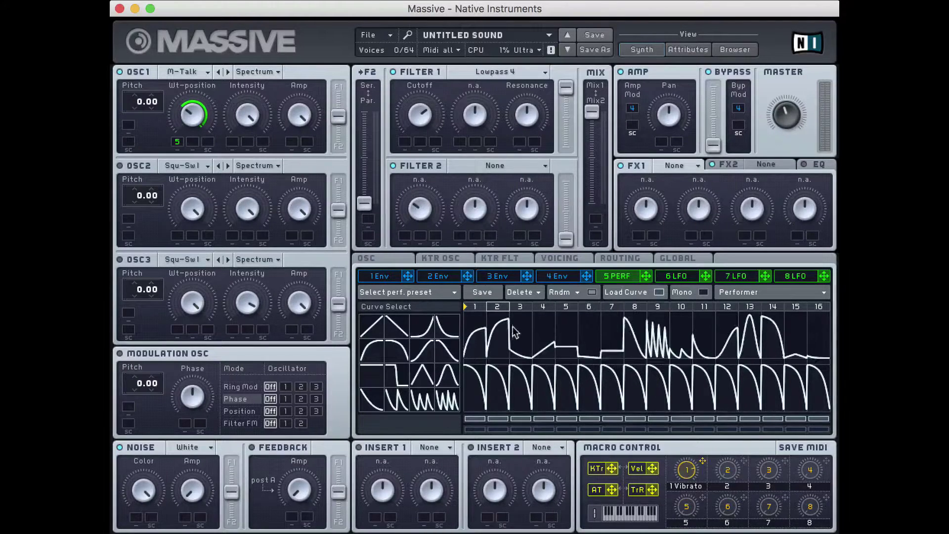
pyautogui.moveTo(684, 326)
pyautogui.mouseDown()
pyautogui.moveTo(808, 339)
pyautogui.moveTo(476, 332)
pyautogui.moveTo(614, 336)
pyautogui.mouseUp()
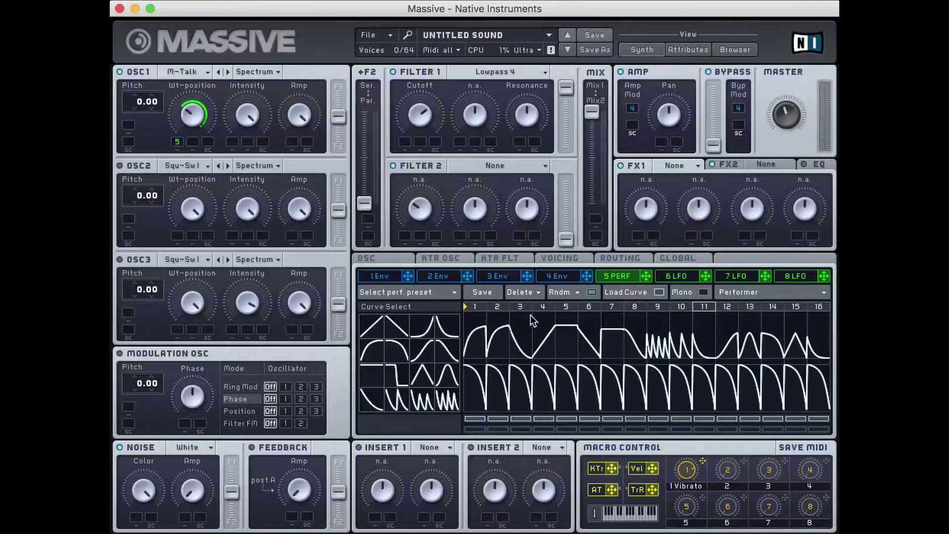
pyautogui.click(624, 290)
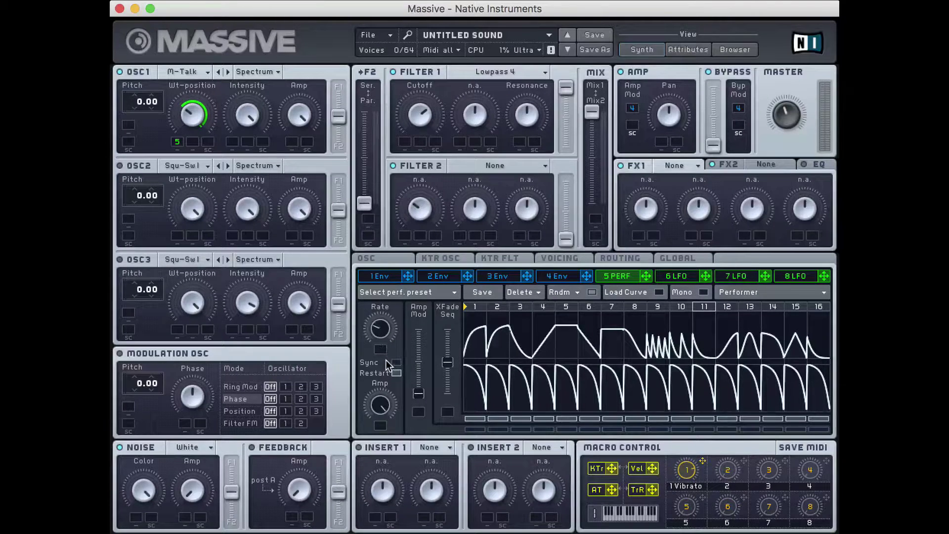
# - Try different Performer rates while sweeping XFade Seq between the lower and upper sequences, ending near the middle
pyautogui.moveTo(383, 327)
pyautogui.mouseDown()
pyautogui.moveTo(371, 295)
pyautogui.moveTo(372, 321)
pyautogui.mouseUp()
pyautogui.moveTo(372, 321); pyautogui.dragTo(367, 301)
pyautogui.moveTo(448, 362); pyautogui.dragTo(438, 397)
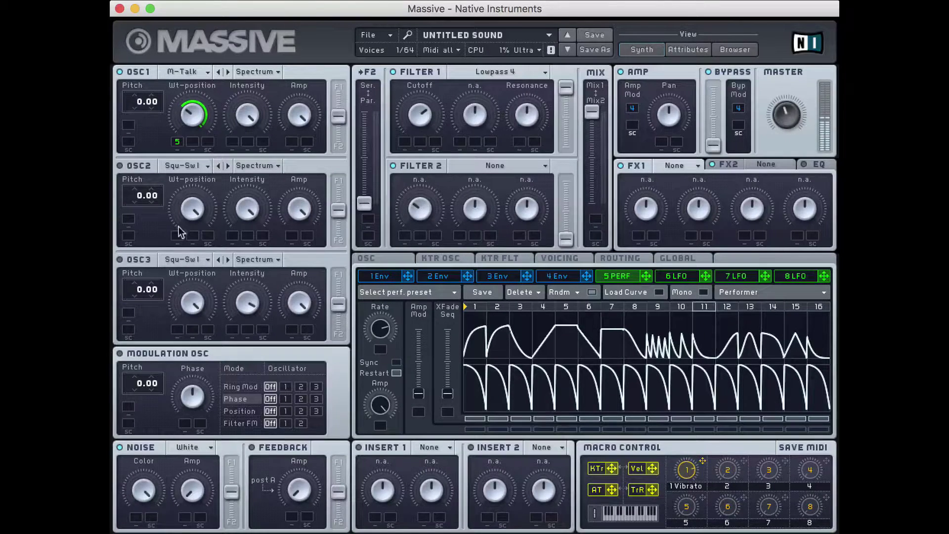
pyautogui.moveTo(371, 323); pyautogui.dragTo(372, 357)
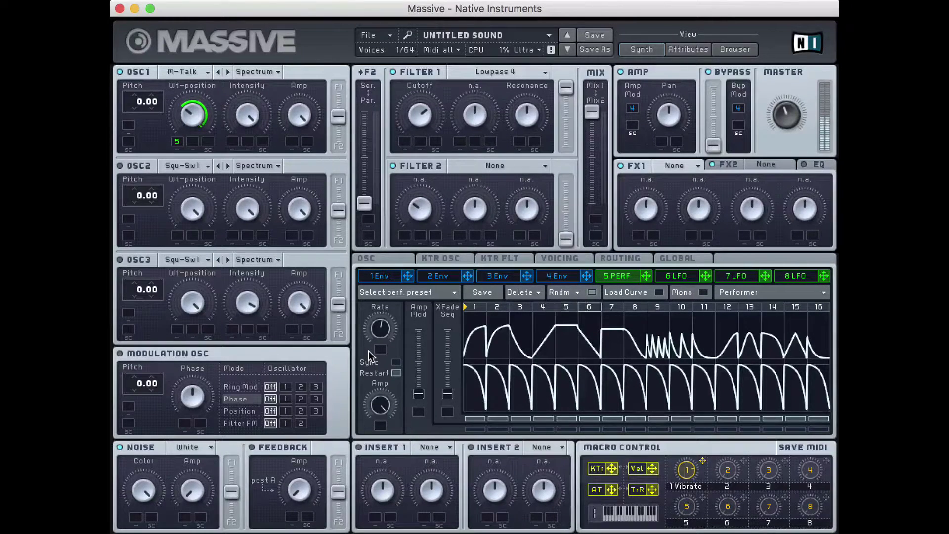
pyautogui.moveTo(444, 396); pyautogui.dragTo(447, 330)
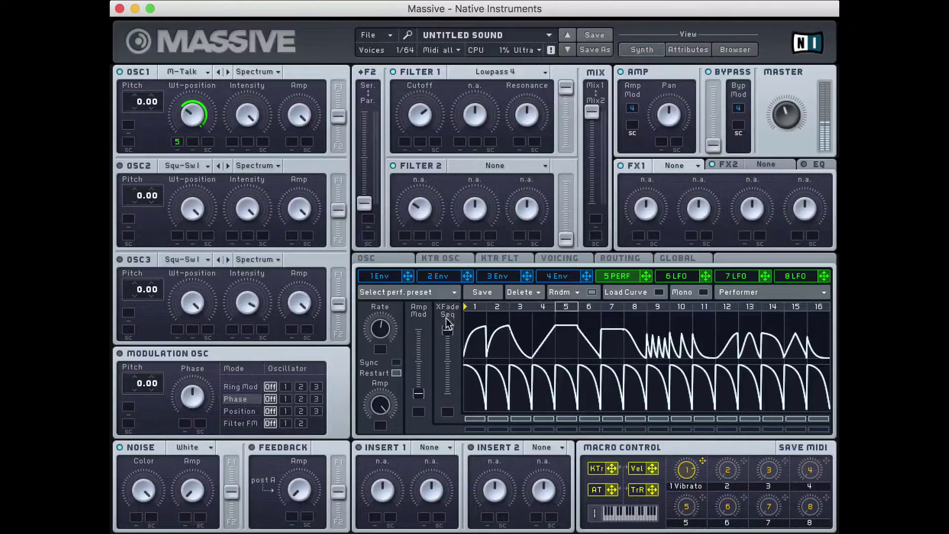
pyautogui.moveTo(446, 323); pyautogui.dragTo(436, 363)
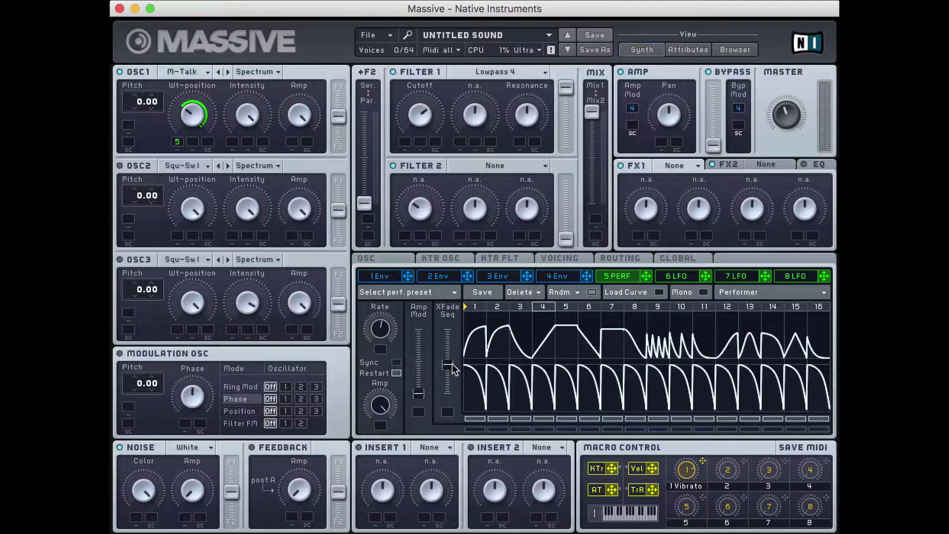
# - Assign macro 1 to XFade Seq over the full fader range from the lower sequence upward, and name the macro Crossfade
pyautogui.moveTo(445, 357)
pyautogui.mouseDown()
pyautogui.moveTo(446, 348)
pyautogui.moveTo(448, 372)
pyautogui.mouseUp()
pyautogui.moveTo(451, 368)
pyautogui.mouseDown()
pyautogui.moveTo(451, 394)
pyautogui.moveTo(448, 322)
pyautogui.moveTo(455, 399)
pyautogui.moveTo(448, 330)
pyautogui.moveTo(448, 384)
pyautogui.mouseUp()
pyautogui.moveTo(703, 467); pyautogui.dragTo(452, 329)
pyautogui.moveTo(448, 383); pyautogui.dragTo(447, 393)
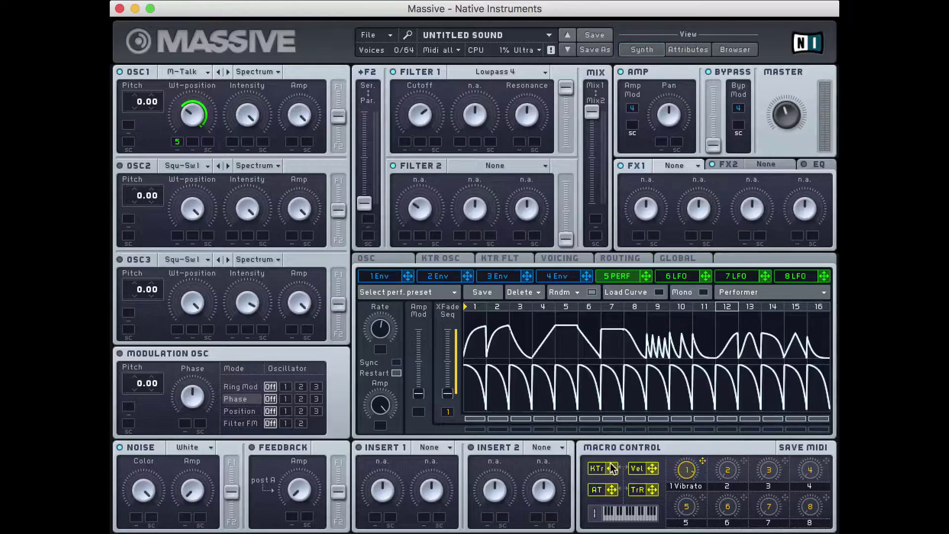
pyautogui.doubleClick(705, 488)
pyautogui.write('Crossfade')
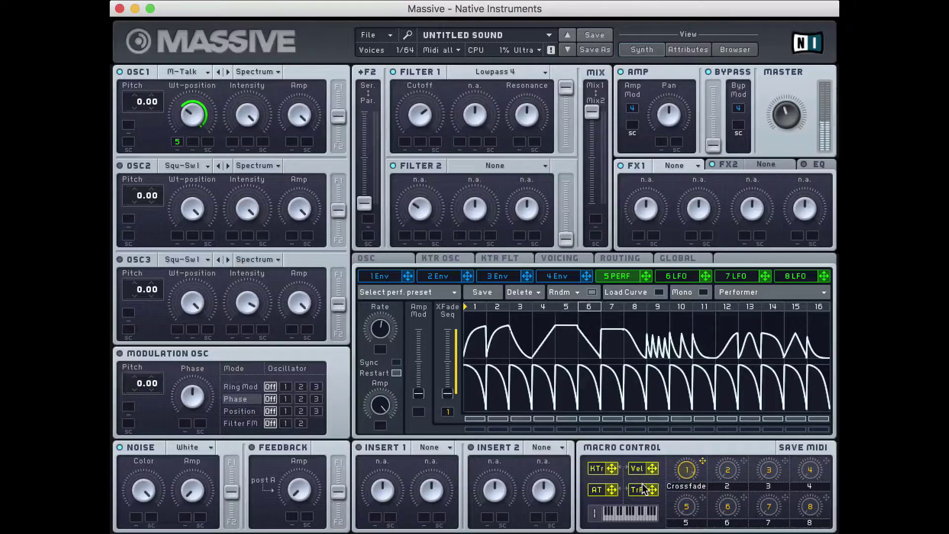
# - Randomize the lower Performer sequence repeatedly to get a varied pattern of curves and levels
pyautogui.click(571, 294)
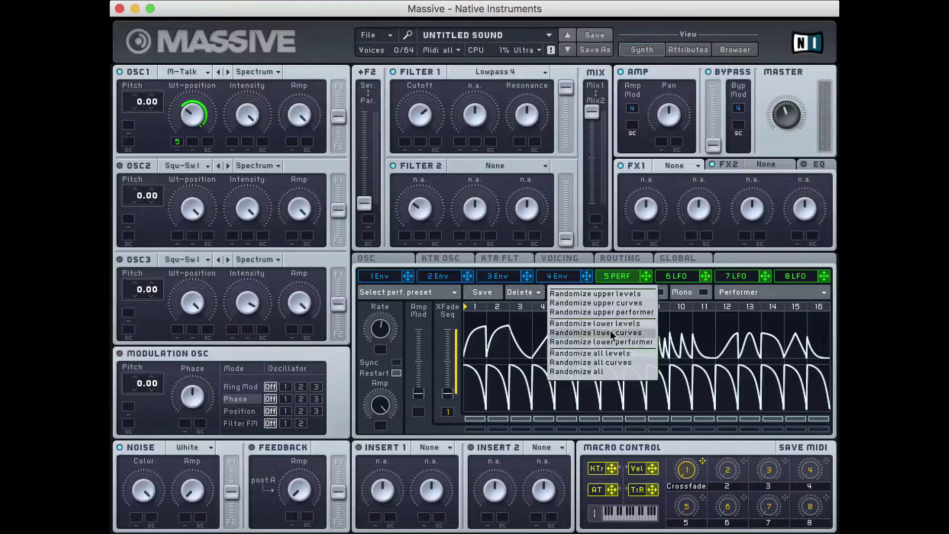
pyautogui.click(610, 336)
pyautogui.click(592, 293)
pyautogui.click(591, 292)
pyautogui.click(591, 293)
pyautogui.click(591, 293)
pyautogui.click(592, 292)
pyautogui.click(592, 293)
pyautogui.click(591, 292)
pyautogui.click(591, 293)
pyautogui.click(592, 292)
pyautogui.click(591, 293)
pyautogui.click(591, 292)
pyautogui.click(591, 293)
pyautogui.click(591, 292)
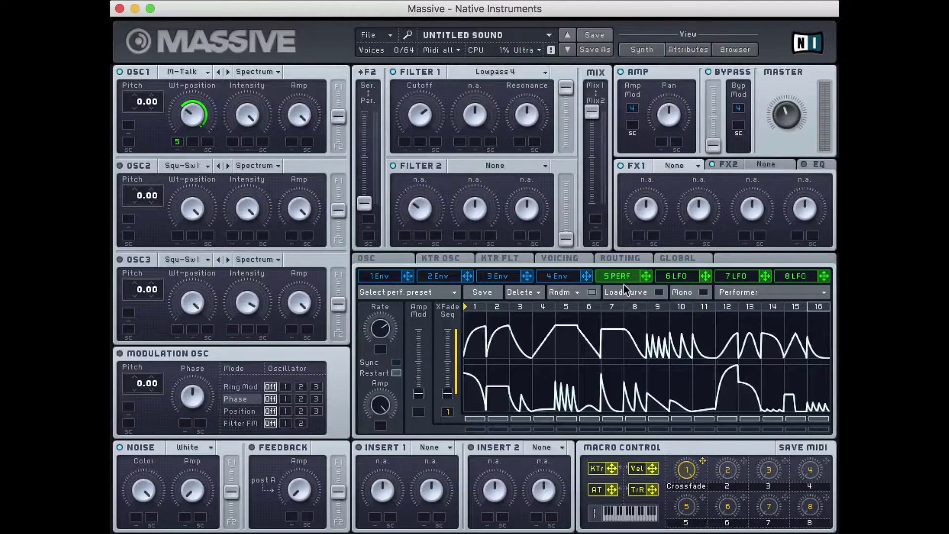
# - Assign Performer 5 to Filter 1's cutoff and to OSC1's pitch, with a pitch modulation amount of -29.25
pyautogui.moveTo(646, 276); pyautogui.dragTo(400, 113)
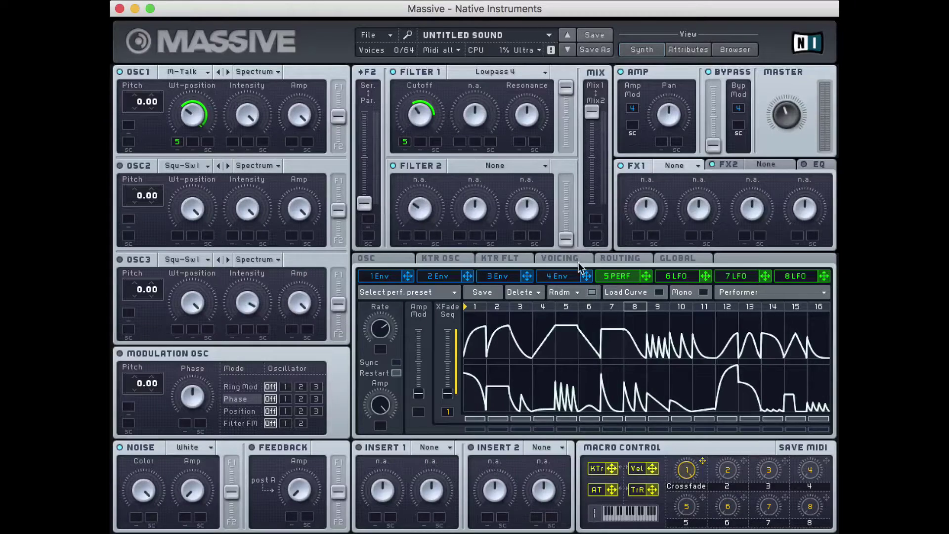
pyautogui.moveTo(643, 278); pyautogui.dragTo(123, 171)
pyautogui.click(142, 262)
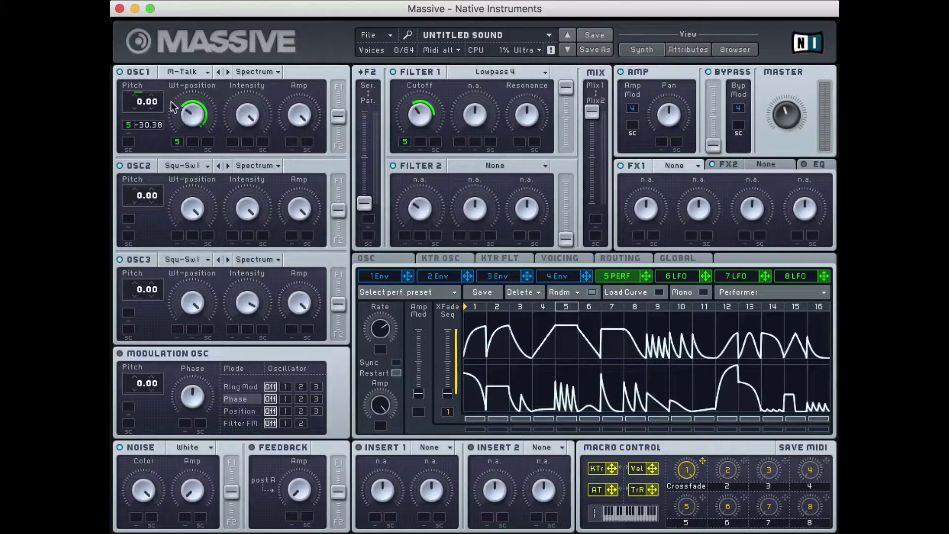
pyautogui.moveTo(130, 127); pyautogui.dragTo(130, 124)
# - Load the triangle curve into all 16 steps of the upper Performer sequence
pyautogui.click(659, 292)
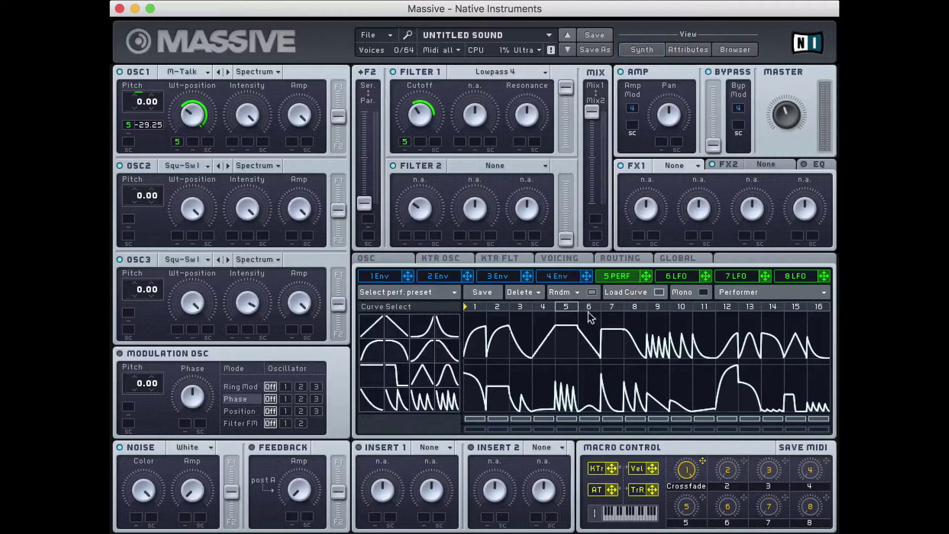
pyautogui.click(419, 380)
pyautogui.moveTo(468, 327); pyautogui.dragTo(828, 339)
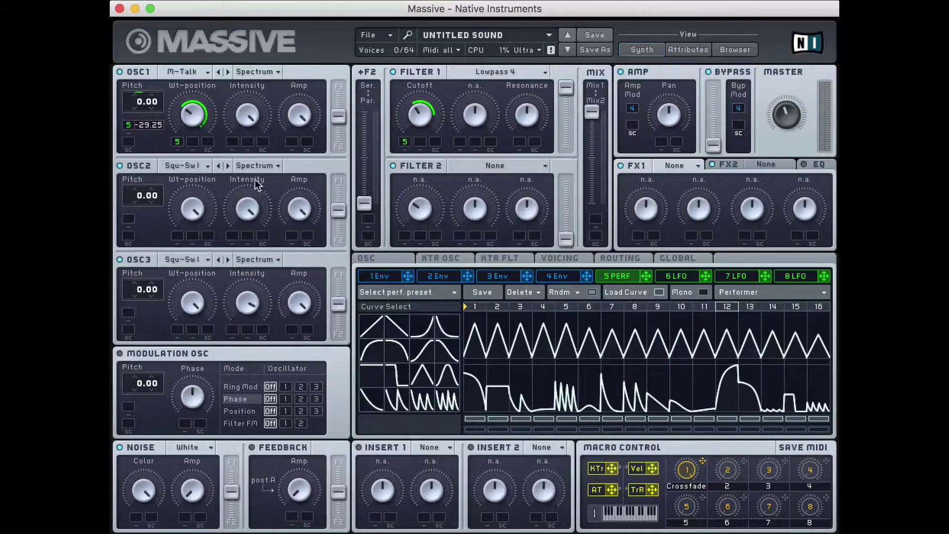
# - Load the Iron wavetable into OSC2 and lower OSC1's amp level
pyautogui.click(209, 165)
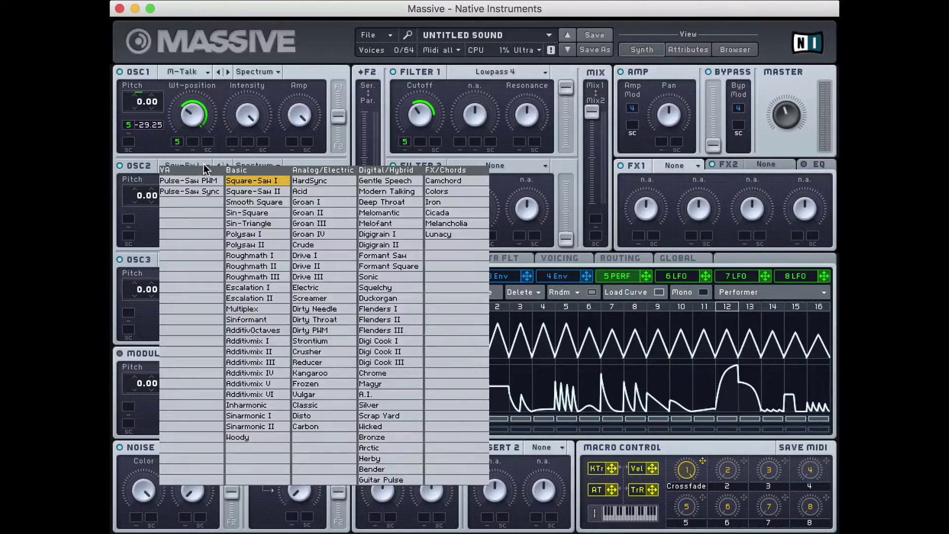
pyautogui.click(464, 202)
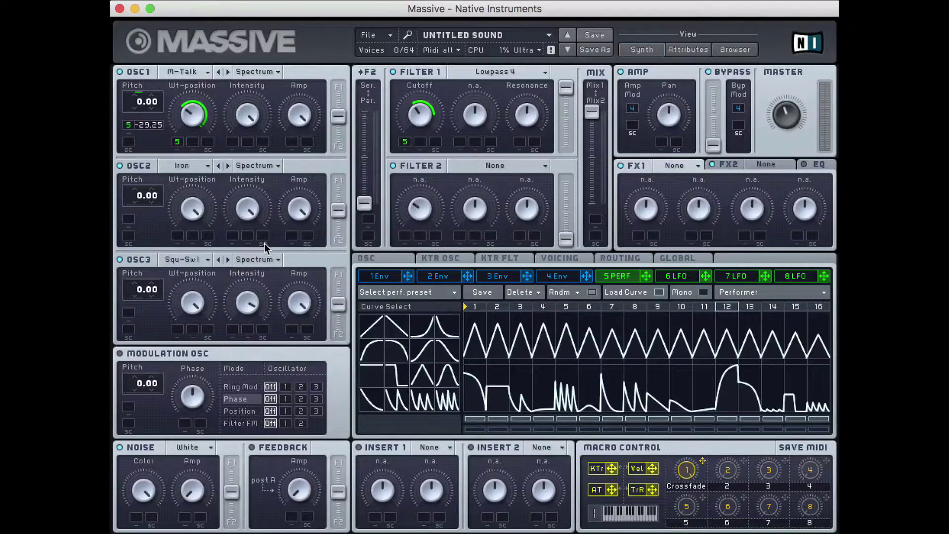
pyautogui.moveTo(299, 104); pyautogui.dragTo(308, 158)
# - Raise Filter 1's cutoff and load the Roughmath III wavetable into OSC3
pyautogui.moveTo(423, 116); pyautogui.dragTo(422, 111)
pyautogui.click(196, 262)
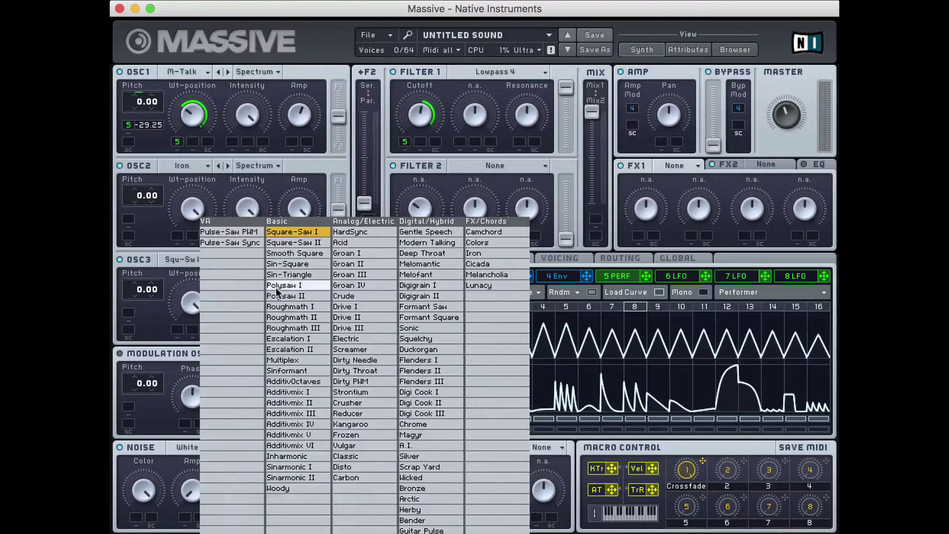
pyautogui.click(285, 329)
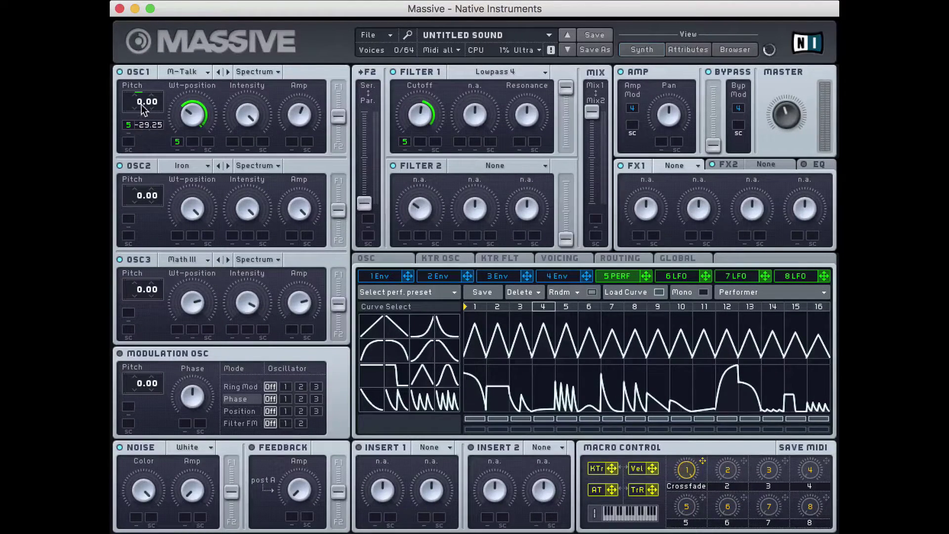
# - Set the oscillator pitches to -13.00 for OSC1, -11.00 for OSC2 and -12.00 for OSC3
pyautogui.moveTo(141, 105); pyautogui.dragTo(141, 128)
pyautogui.moveTo(142, 195); pyautogui.dragTo(145, 218)
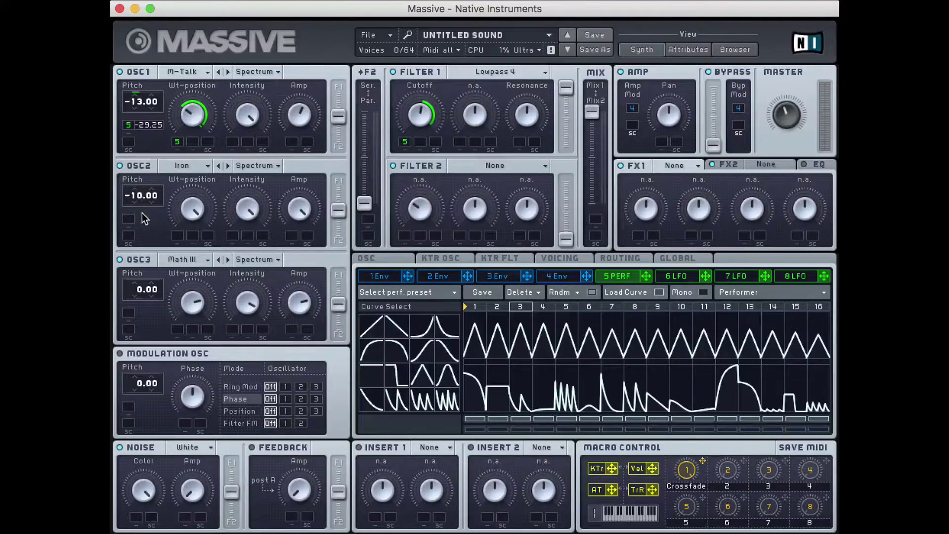
pyautogui.click(134, 303)
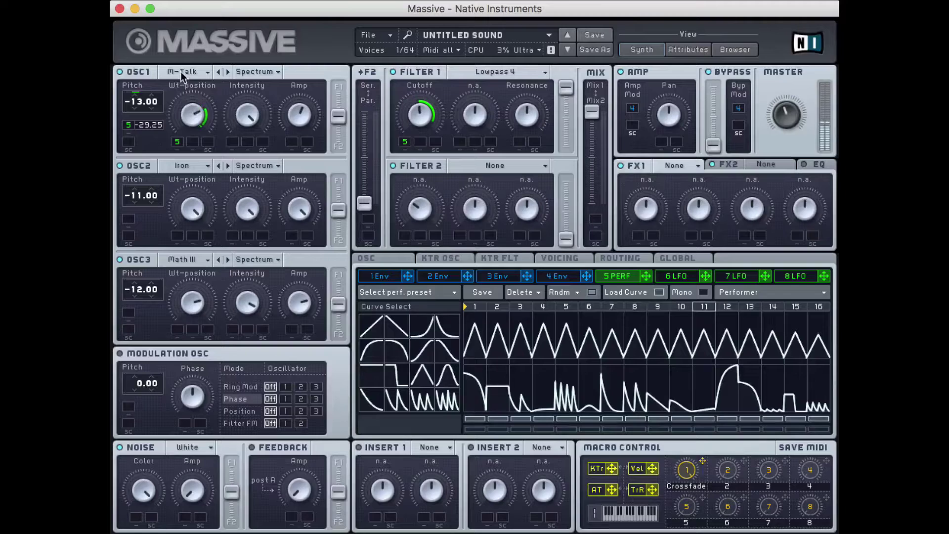
# - Reset the Performer 5 modulation of OSC1's pitch and set its amount to -46.88
pyautogui.doubleClick(129, 124)
pyautogui.click(129, 125)
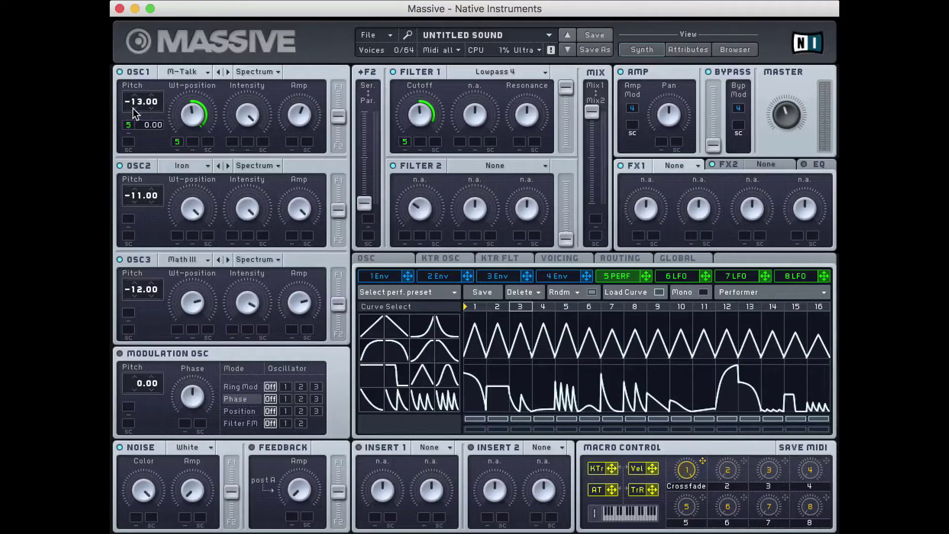
pyautogui.moveTo(132, 127); pyautogui.dragTo(128, 90)
pyautogui.moveTo(128, 91); pyautogui.dragTo(130, 196)
# - Lower Filter 1's resonance and open its cutoff fully
pyautogui.moveTo(527, 114)
pyautogui.mouseDown()
pyautogui.moveTo(519, 134)
pyautogui.moveTo(513, 117)
pyautogui.mouseUp()
pyautogui.moveTo(428, 123); pyautogui.dragTo(418, 99)
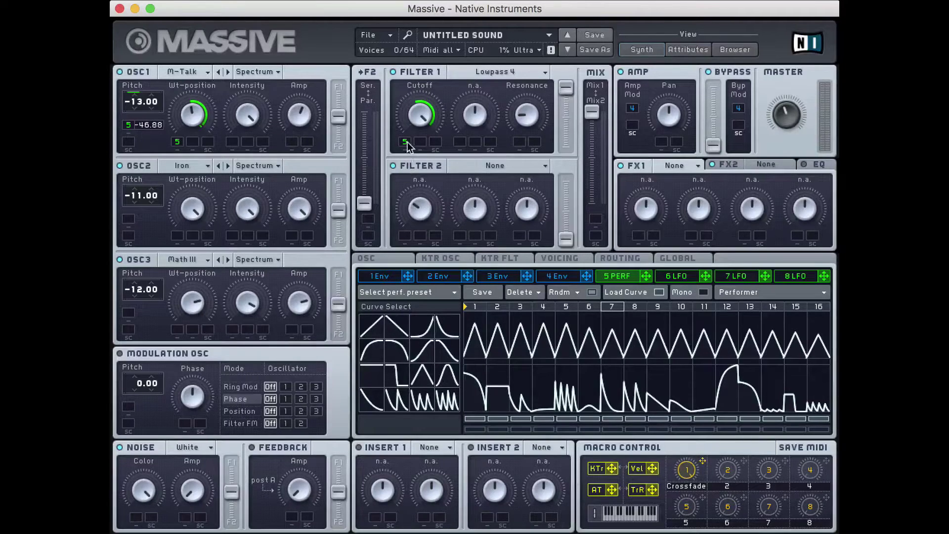
# - Fill all 16 steps of the upper Performer sequence with the four-spike decay curve, and replace it with the two-spike decay curve
pyautogui.click(449, 405)
pyautogui.moveTo(482, 321)
pyautogui.mouseDown()
pyautogui.moveTo(534, 336)
pyautogui.moveTo(828, 336)
pyautogui.mouseUp()
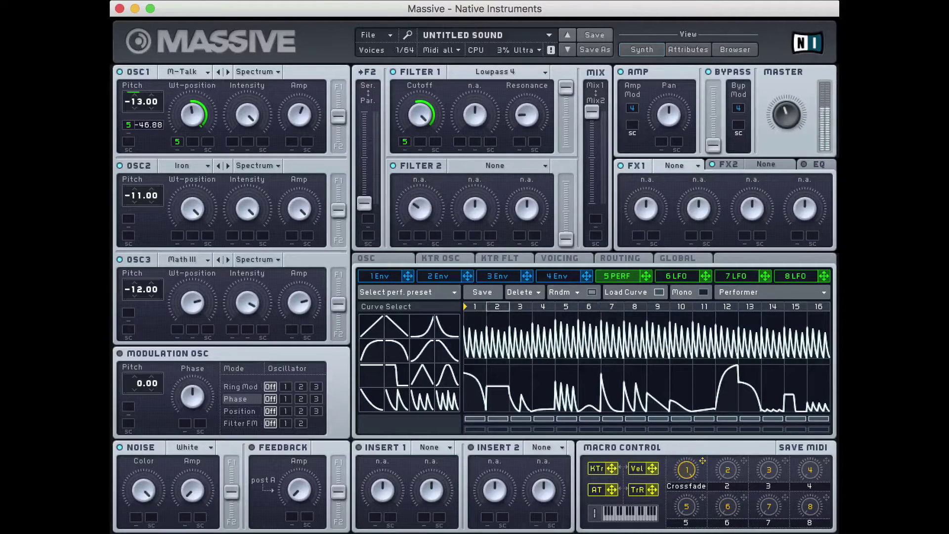
pyautogui.click(397, 399)
pyautogui.moveTo(473, 344)
pyautogui.mouseDown()
pyautogui.moveTo(756, 326)
pyautogui.moveTo(717, 336)
pyautogui.moveTo(468, 341)
pyautogui.moveTo(704, 334)
pyautogui.moveTo(500, 341)
pyautogui.moveTo(541, 339)
pyautogui.mouseUp()
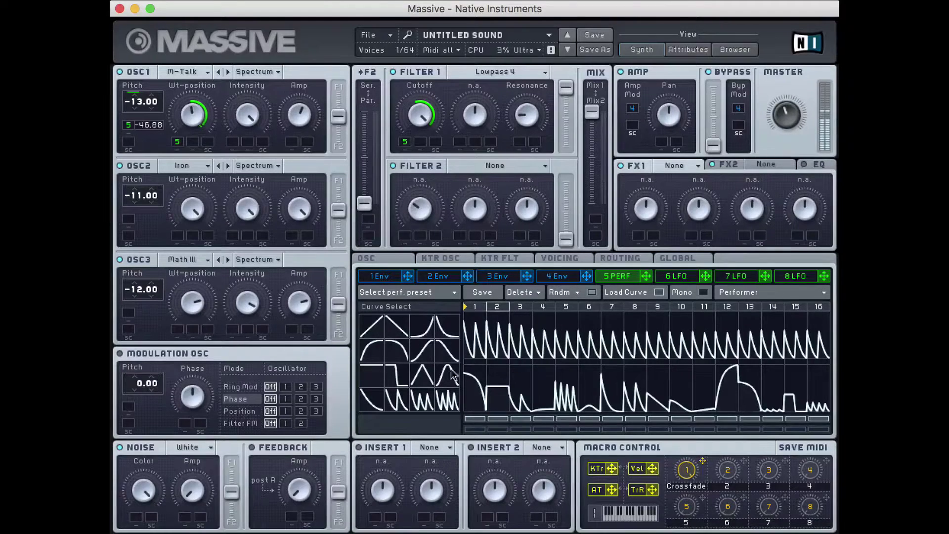
# - Load the triangle curve into selected steps of the upper Performer sequence, including 2, 4, 5, 7, 10, 12, 14, 15 and 16
pyautogui.moveTo(423, 368); pyautogui.dragTo(498, 343)
pyautogui.click(422, 376)
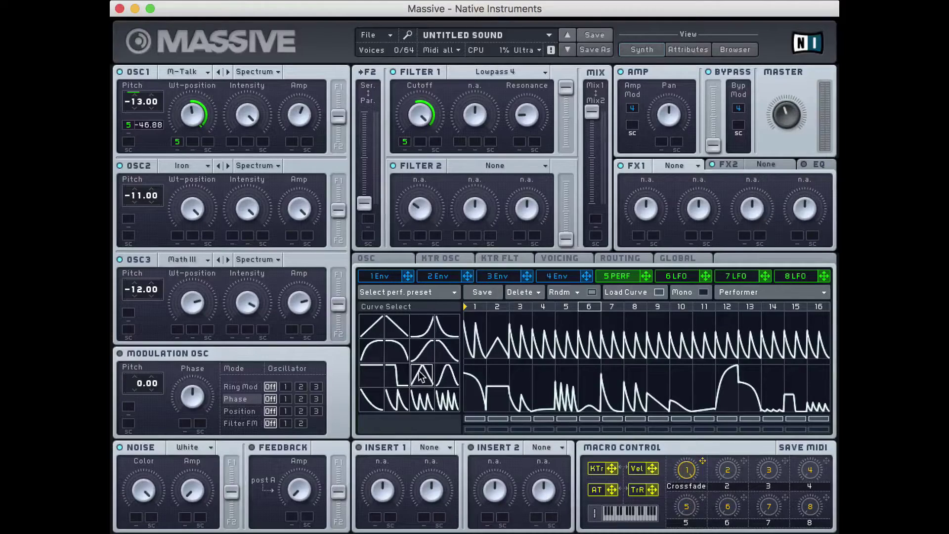
pyautogui.moveTo(464, 368); pyautogui.dragTo(559, 341)
pyautogui.click(619, 340)
pyautogui.click(681, 337)
pyautogui.click(727, 337)
pyautogui.click(774, 337)
pyautogui.click(803, 336)
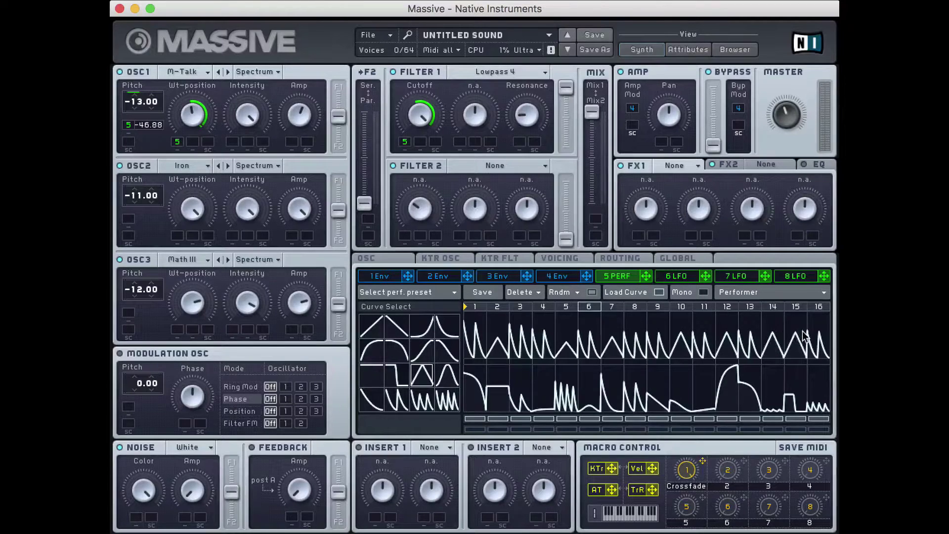
pyautogui.click(544, 340)
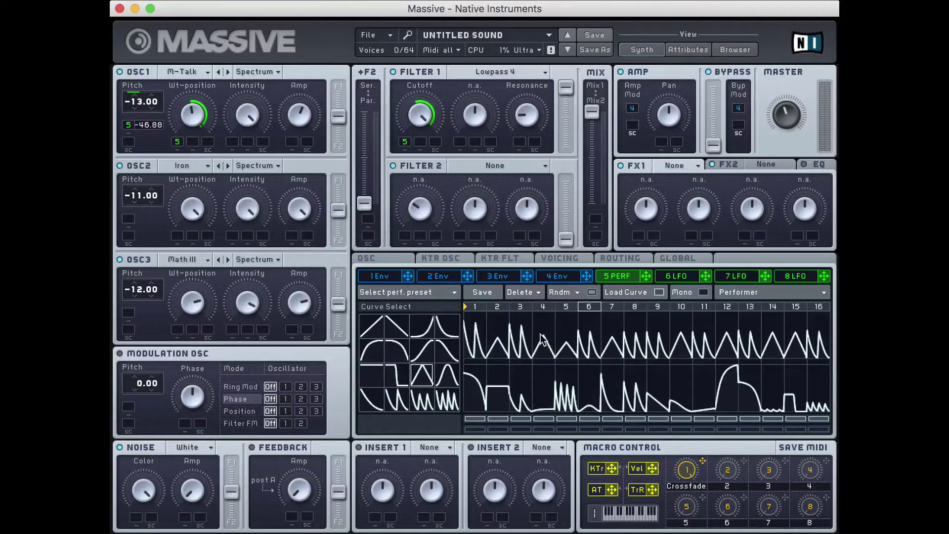
pyautogui.click(827, 336)
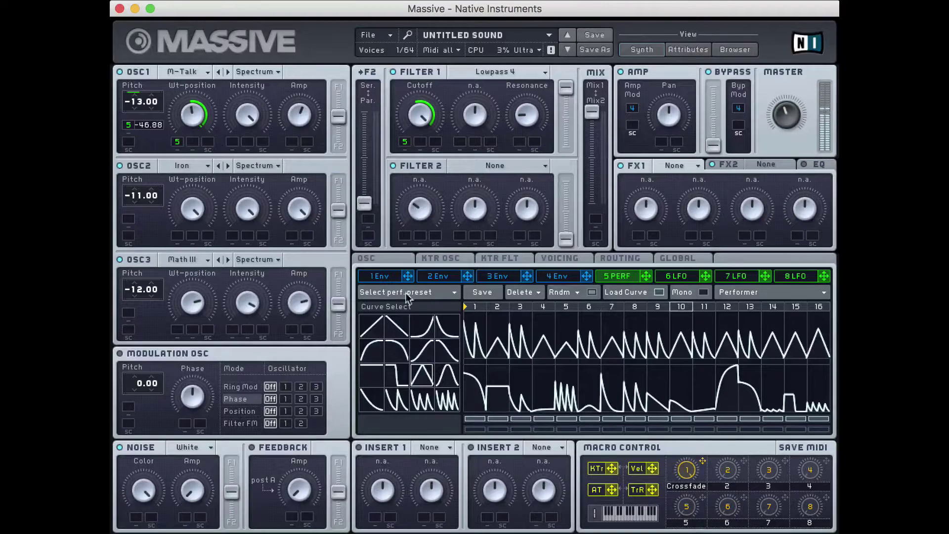
# - Lower Filter 1's cutoff and enable ring modulation of OSC1 in the Modulation Osc, with Performer 5 modulating the RM amount
pyautogui.moveTo(432, 121); pyautogui.dragTo(421, 144)
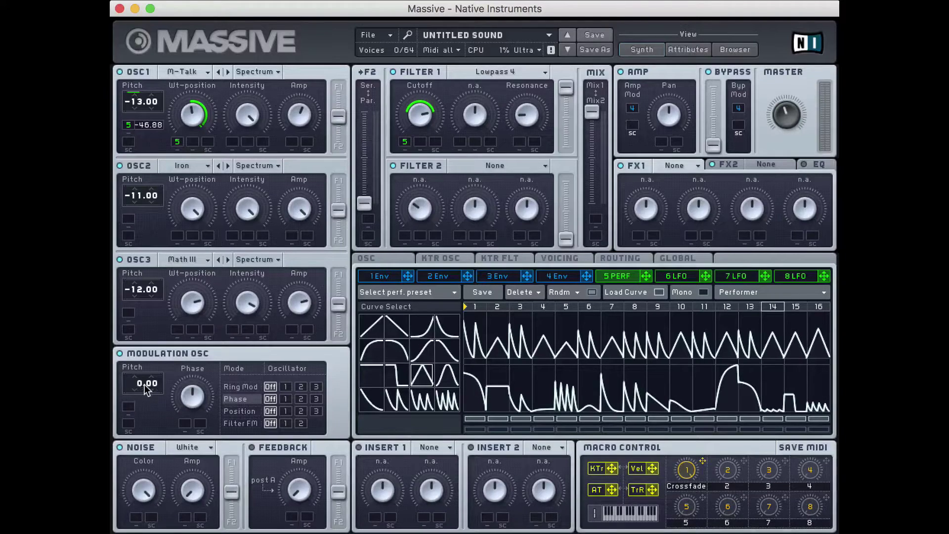
pyautogui.moveTo(641, 282); pyautogui.dragTo(184, 426)
pyautogui.click(239, 384)
pyautogui.moveTo(650, 280); pyautogui.dragTo(186, 424)
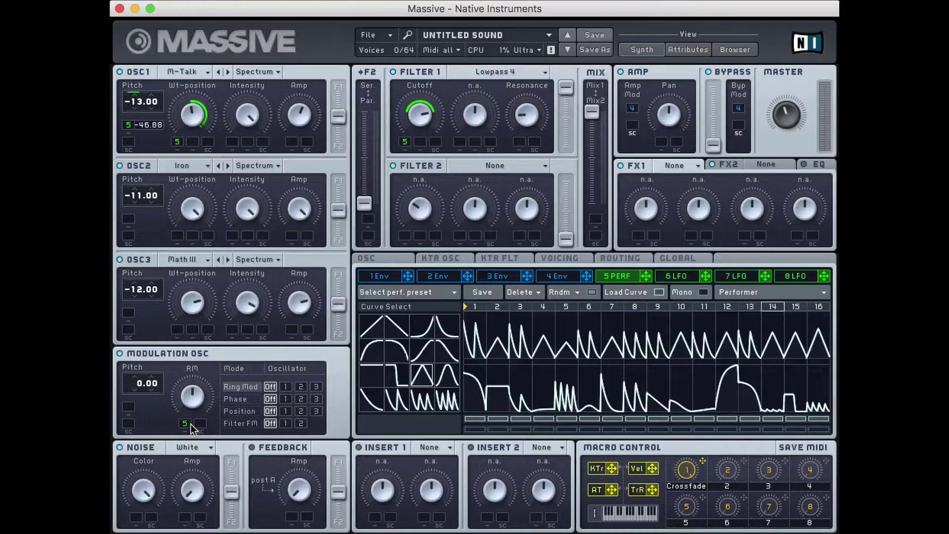
pyautogui.click(288, 386)
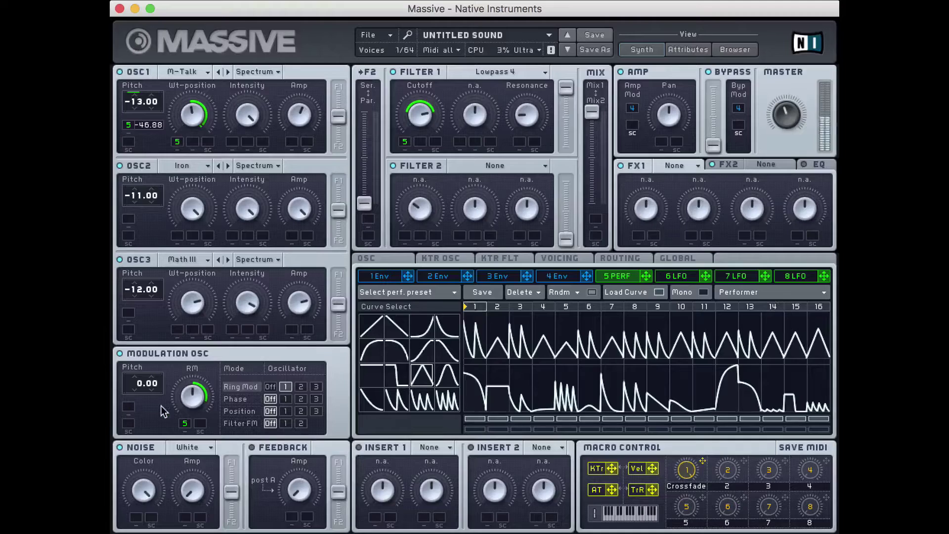
# - Assign Performer 5 to the Modulation Osc's pitch with an amount of 27.12 and set its pitch to -43.00
pyautogui.moveTo(646, 276); pyautogui.dragTo(130, 409)
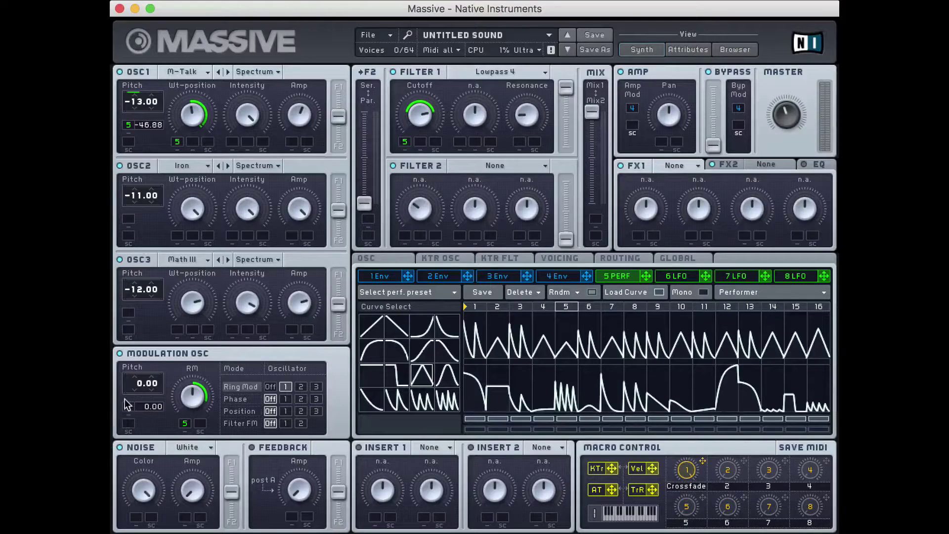
pyautogui.moveTo(126, 375)
pyautogui.mouseDown()
pyautogui.moveTo(125, 361)
pyautogui.moveTo(129, 422)
pyautogui.mouseUp()
pyautogui.moveTo(140, 389); pyautogui.dragTo(127, 450)
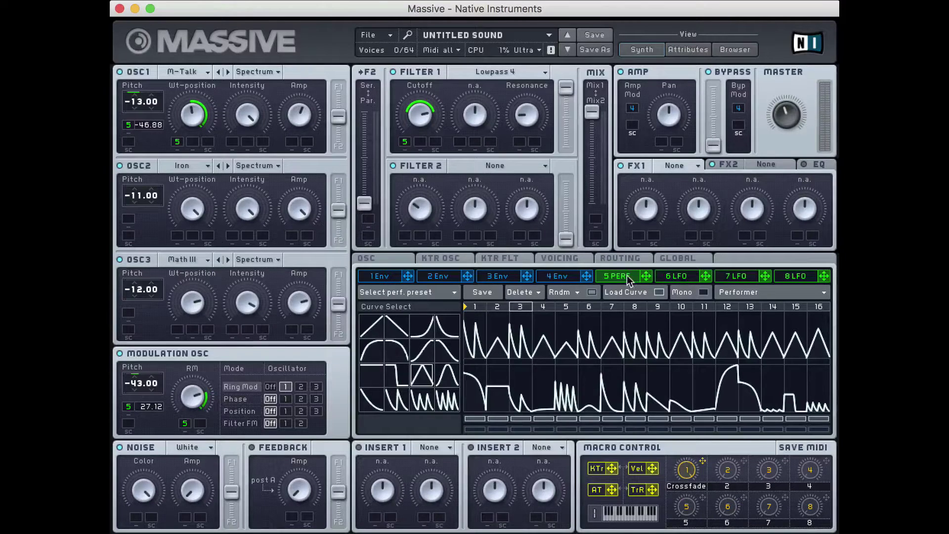
# - Assign Performer 5 to the amps of OSC2 and OSC3, lowering both amp levels and adjusting their modulation ranges
pyautogui.moveTo(646, 276); pyautogui.dragTo(293, 236)
pyautogui.moveTo(646, 276); pyautogui.dragTo(292, 332)
pyautogui.moveTo(292, 241); pyautogui.dragTo(287, 308)
pyautogui.moveTo(301, 209); pyautogui.dragTo(289, 124)
pyautogui.moveTo(292, 329); pyautogui.dragTo(293, 246)
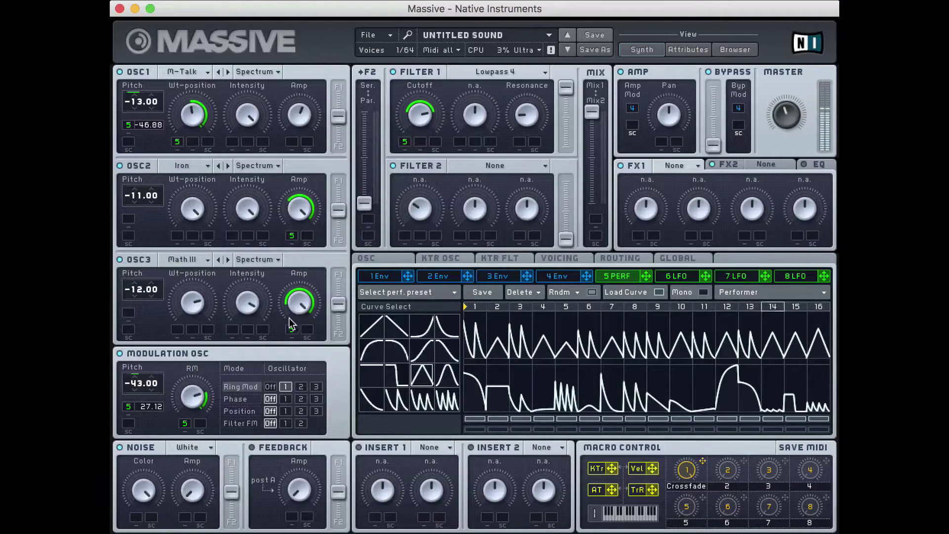
pyautogui.moveTo(294, 316); pyautogui.dragTo(293, 348)
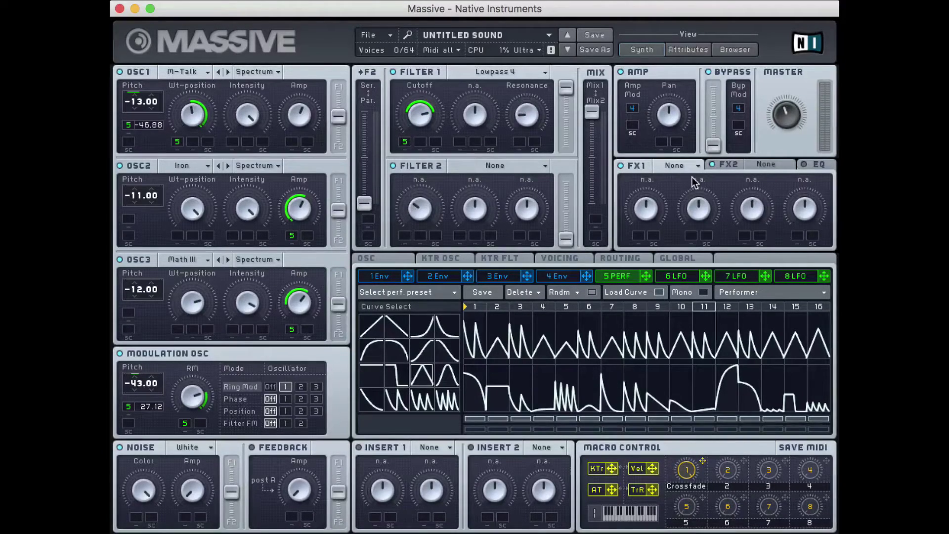
# - Load the Dimension Expander into FX1, raise its Dry/Wet and reduce its Size
pyautogui.click(681, 166)
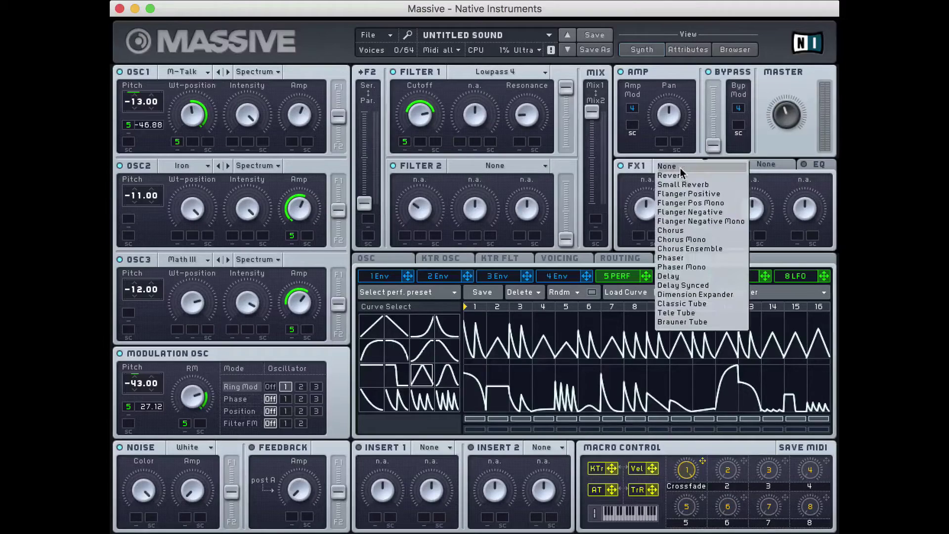
pyautogui.click(714, 295)
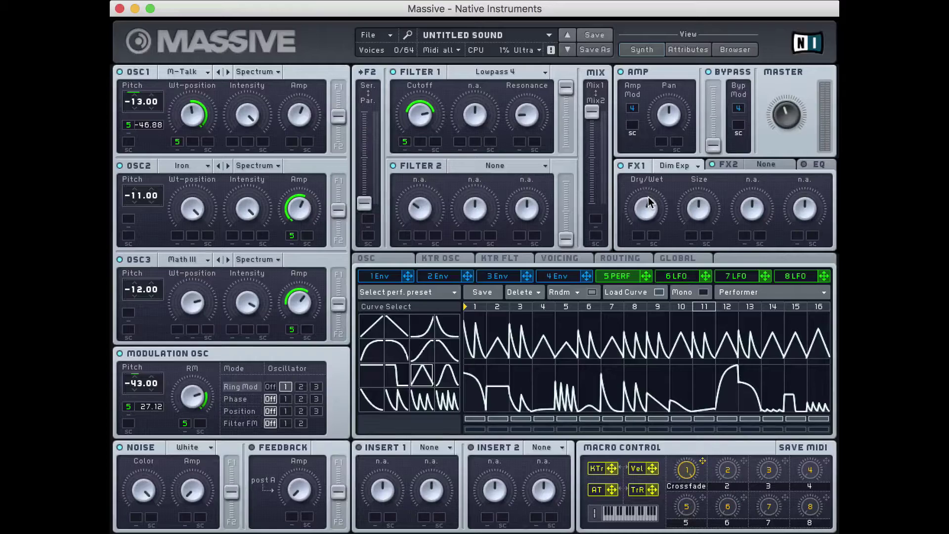
pyautogui.moveTo(646, 218); pyautogui.dragTo(642, 186)
pyautogui.moveTo(699, 208)
pyautogui.mouseDown()
pyautogui.moveTo(689, 241)
pyautogui.moveTo(647, 208)
pyautogui.moveTo(714, 214)
pyautogui.moveTo(695, 207)
pyautogui.mouseUp()
# - Assign envelope 1 to OSC1's pitch with an amount of 45.88, and lengthen the envelope's attack with a full decay level
pyautogui.click(382, 280)
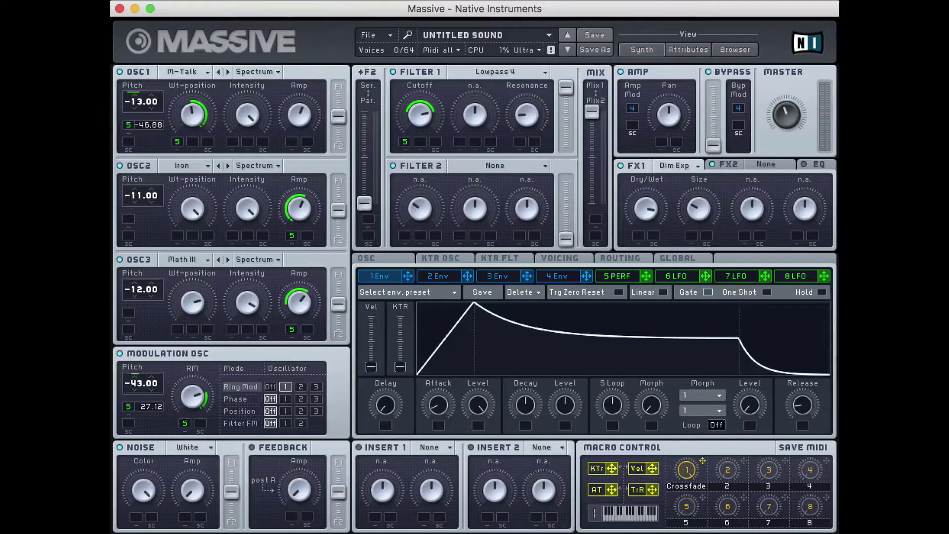
pyautogui.moveTo(396, 275); pyautogui.dragTo(135, 22)
pyautogui.moveTo(449, 405); pyautogui.dragTo(449, 352)
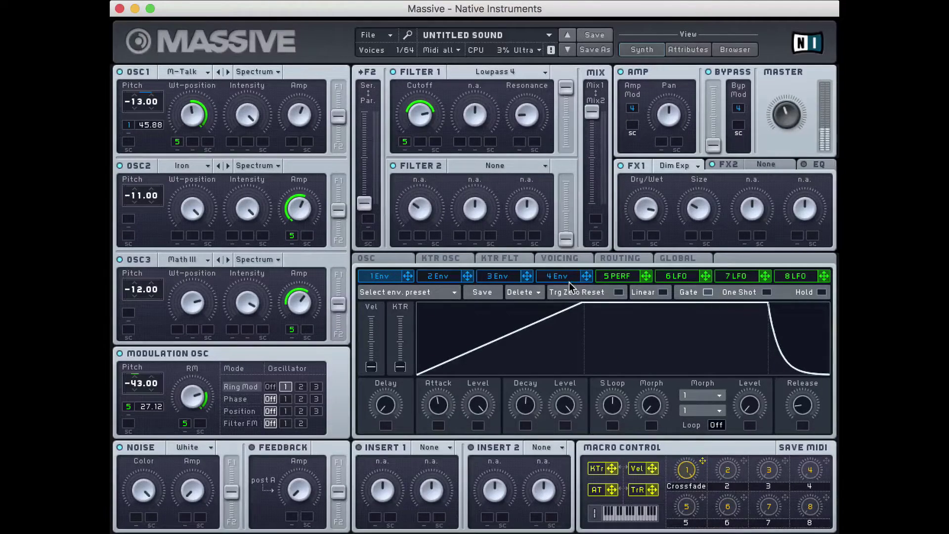
# - Fill all 16 steps of the upper Performer sequence with the rounded falling curve and reduce its modulation of OSC1's wavetable position
pyautogui.click(625, 278)
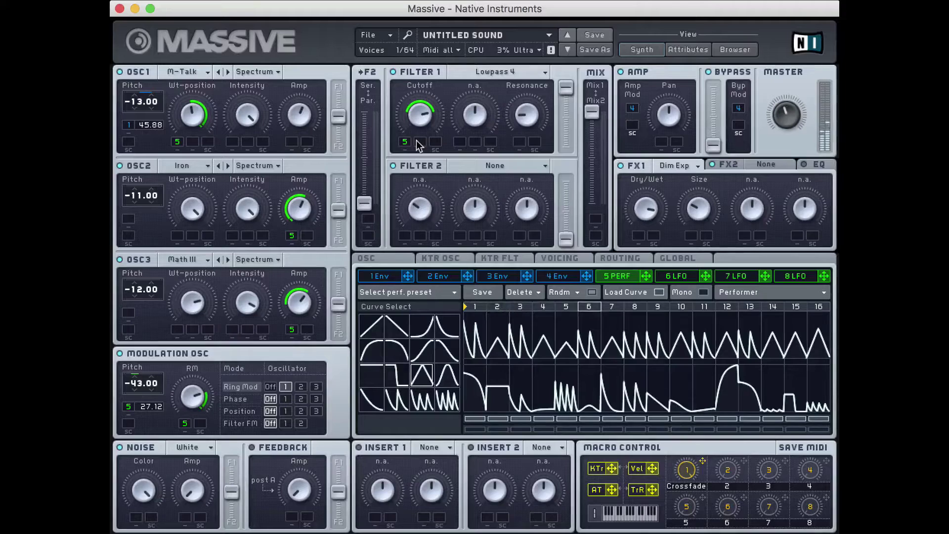
pyautogui.click(396, 351)
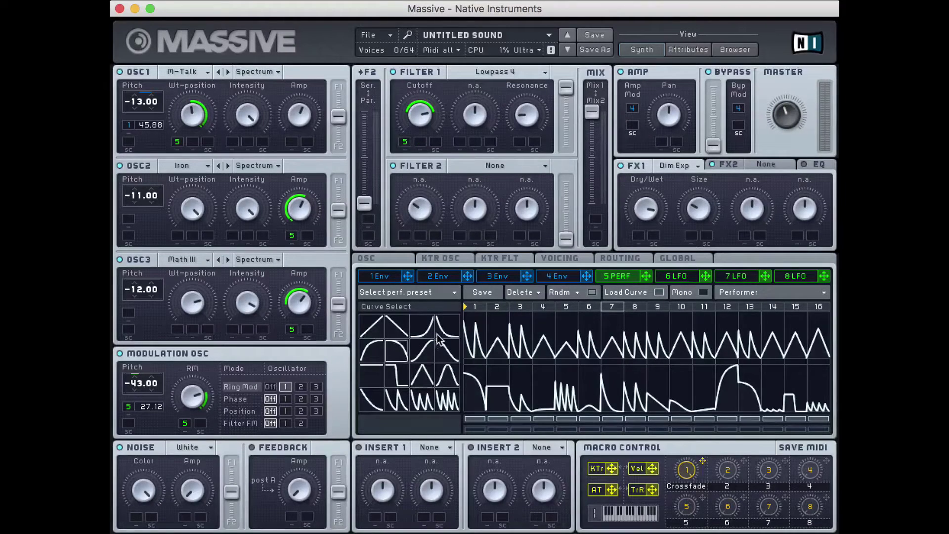
pyautogui.moveTo(473, 313); pyautogui.dragTo(828, 306)
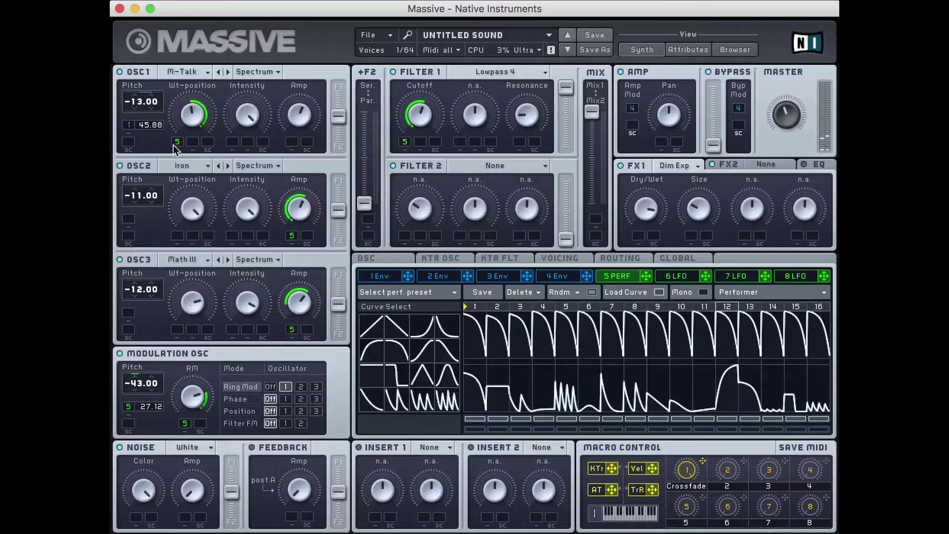
pyautogui.moveTo(179, 146); pyautogui.dragTo(181, 166)
# - Flatten the levels of the upper Performer sequence and redraw low levels across the steps, leaving step 8 at zero
pyautogui.moveTo(464, 348)
pyautogui.mouseDown()
pyautogui.moveTo(823, 340)
pyautogui.moveTo(472, 358)
pyautogui.moveTo(819, 349)
pyautogui.moveTo(723, 367)
pyautogui.moveTo(484, 368)
pyautogui.mouseUp()
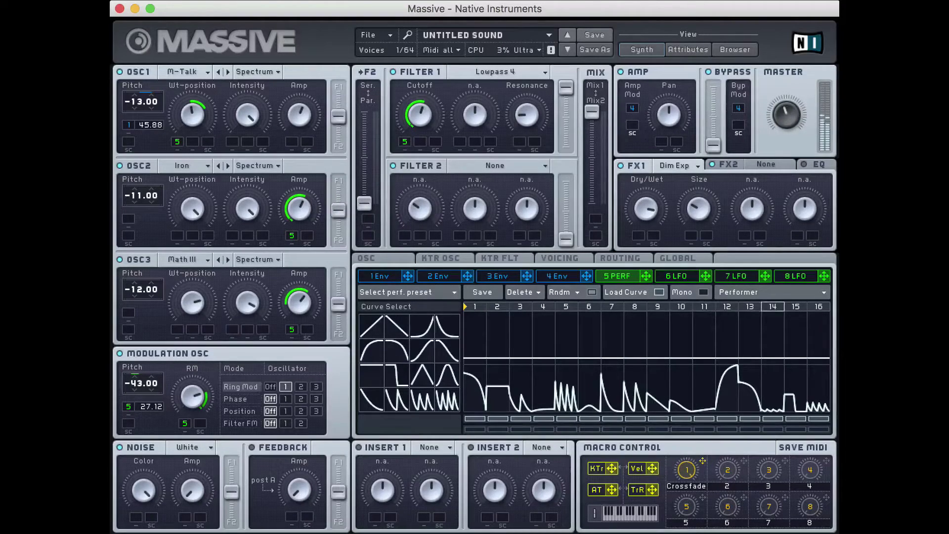
pyautogui.click(491, 348)
pyautogui.click(479, 347)
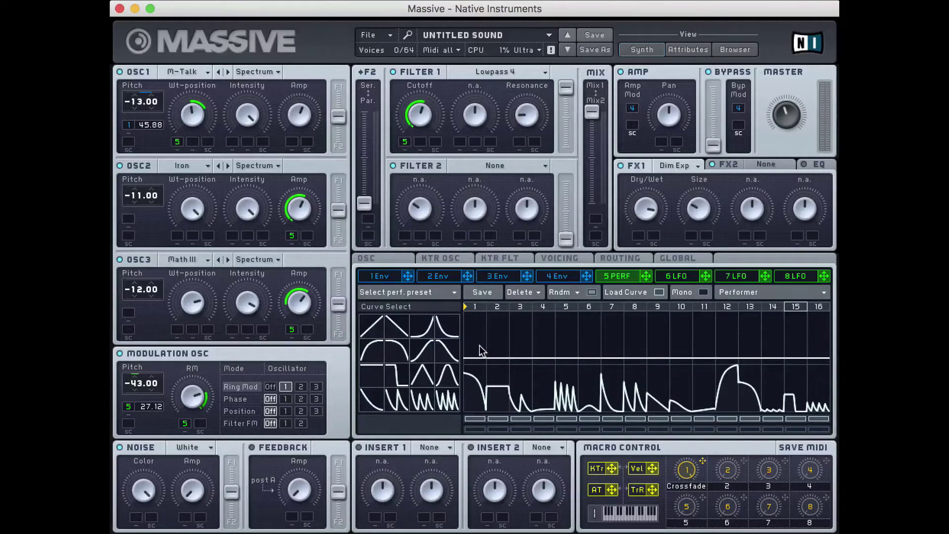
pyautogui.moveTo(488, 350); pyautogui.dragTo(838, 349)
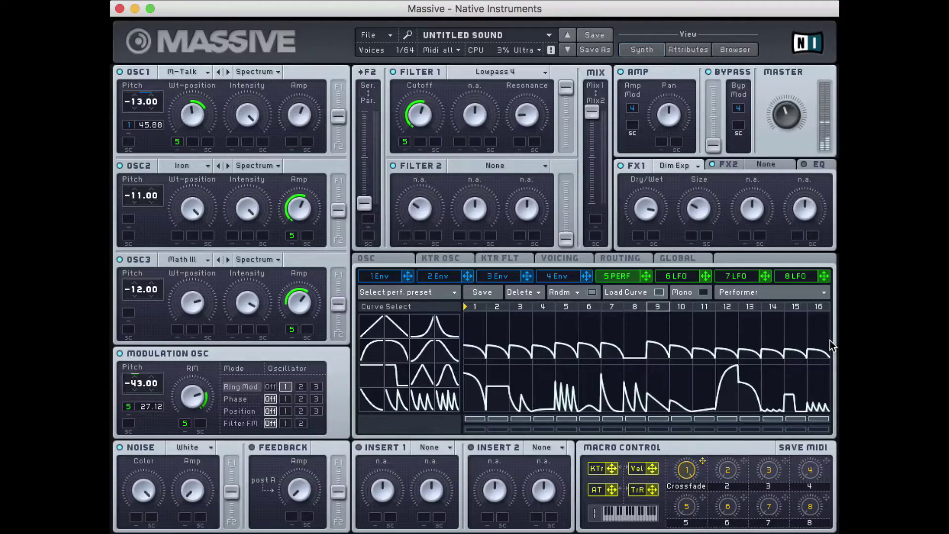
# - Lower steps 3 to 5 and 11 to 16 of the upper Performer sequence to zero, and raise step 13 slightly
pyautogui.moveTo(488, 353); pyautogui.dragTo(577, 362)
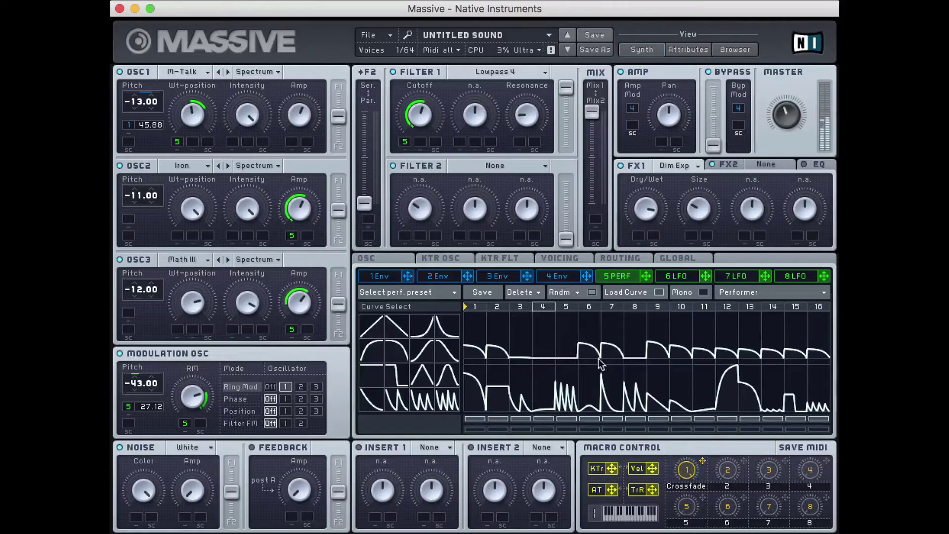
pyautogui.moveTo(741, 360)
pyautogui.mouseDown()
pyautogui.moveTo(822, 362)
pyautogui.moveTo(704, 364)
pyautogui.mouseUp()
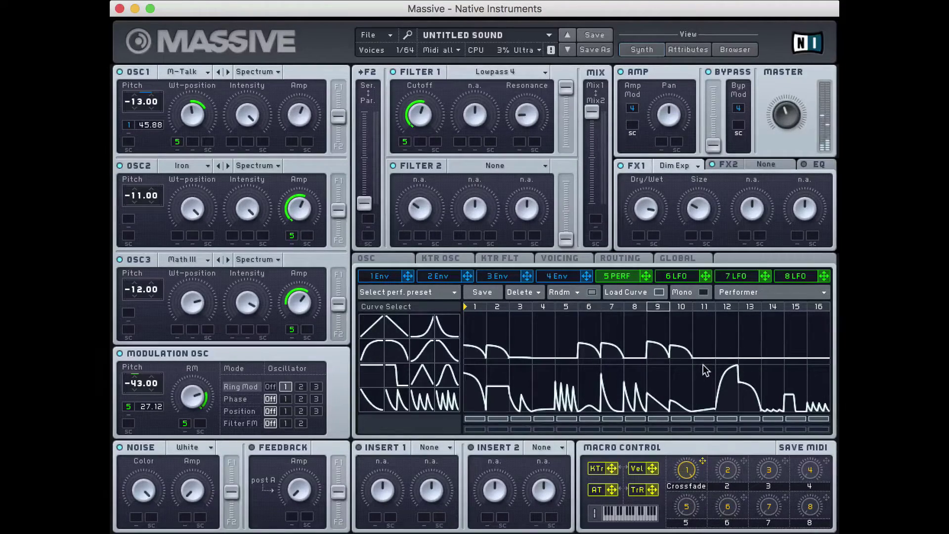
pyautogui.click(740, 356)
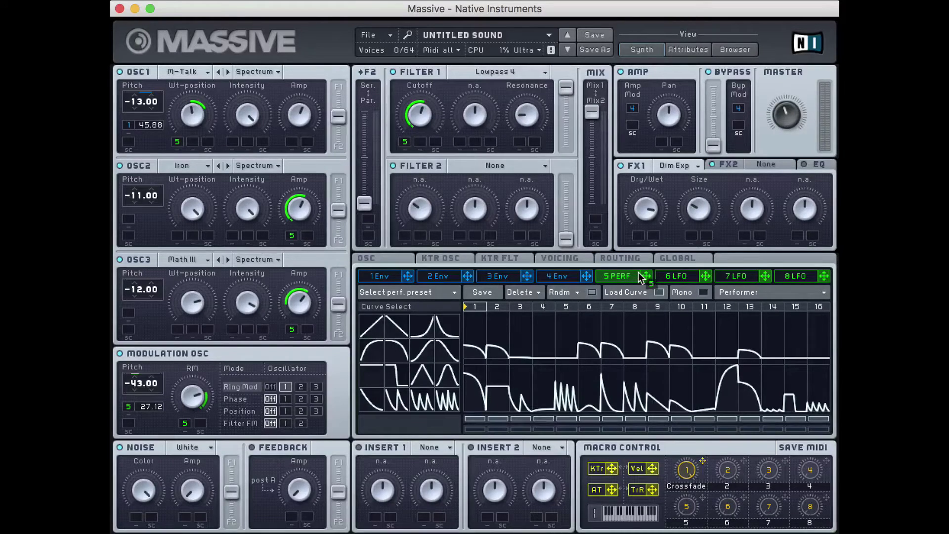
# - Assign Performer 5 to the Amp's Pan, sweeping the full range from hard left
pyautogui.moveTo(641, 278); pyautogui.dragTo(661, 142)
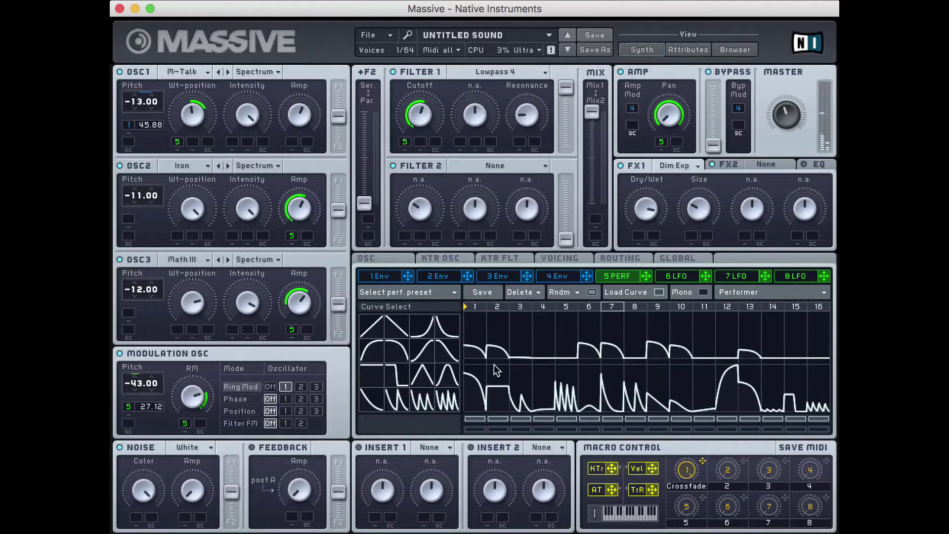
# - Raise the levels across the upper Performer sequence, and reshape them into a hump peaking at step 9 with steps 14 to 16 at zero
pyautogui.moveTo(475, 347)
pyautogui.mouseDown()
pyautogui.moveTo(487, 331)
pyautogui.moveTo(645, 321)
pyautogui.moveTo(815, 333)
pyautogui.mouseUp()
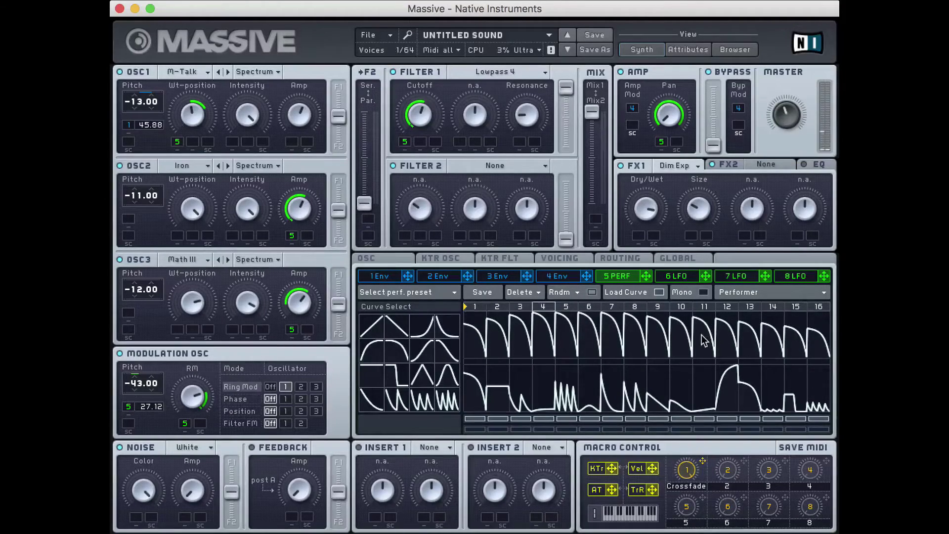
pyautogui.moveTo(620, 352)
pyautogui.mouseDown()
pyautogui.moveTo(503, 359)
pyautogui.moveTo(641, 344)
pyautogui.moveTo(784, 360)
pyautogui.mouseUp()
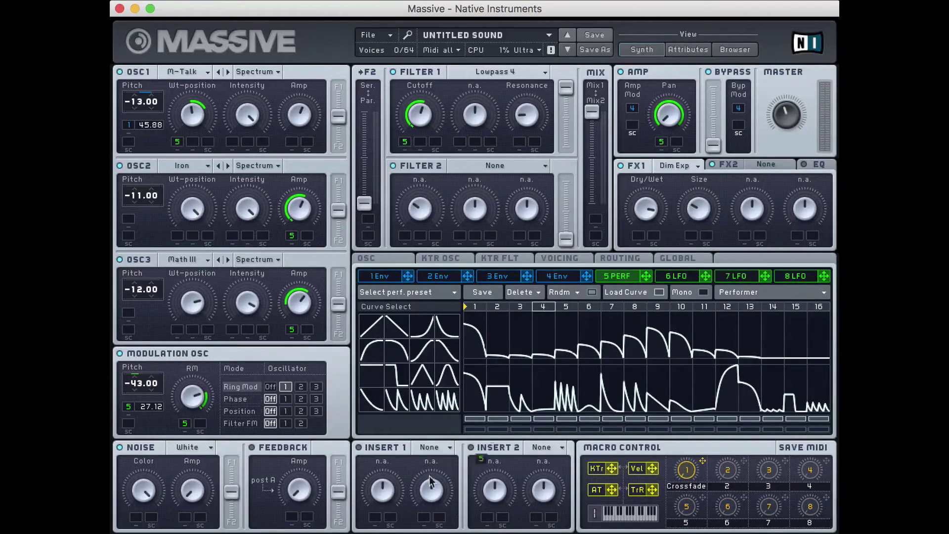
# - Assign Performer 5 to the Noise section's Amp and set the noise type to Metallic
pyautogui.moveTo(200, 528); pyautogui.dragTo(192, 499)
pyautogui.click(198, 448)
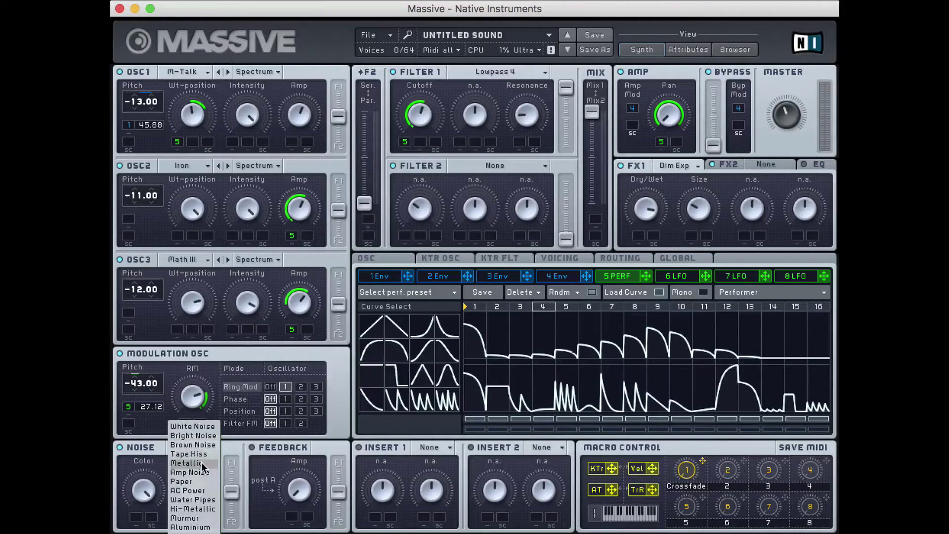
pyautogui.click(201, 463)
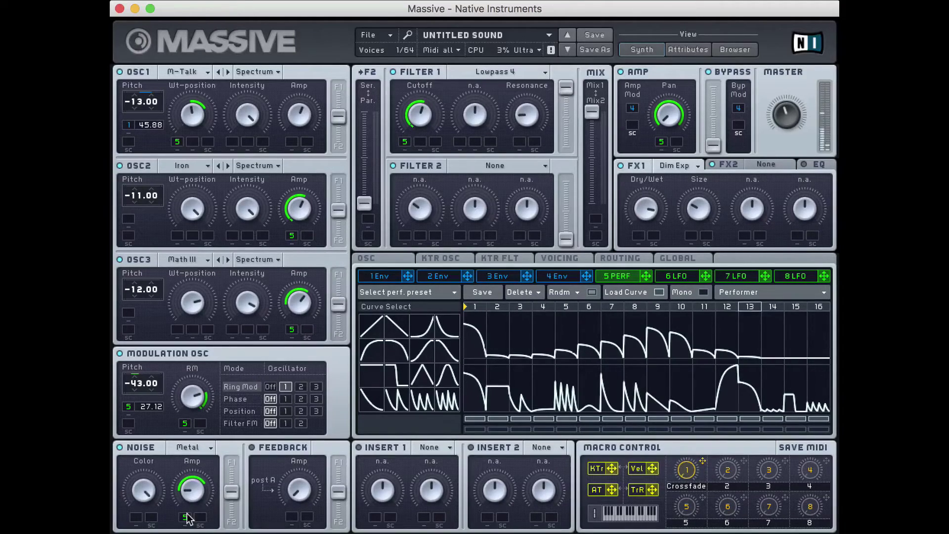
# - Set the noise type to White Noise and raise the Noise Amp level with its Performer 5 modulation range
pyautogui.click(192, 450)
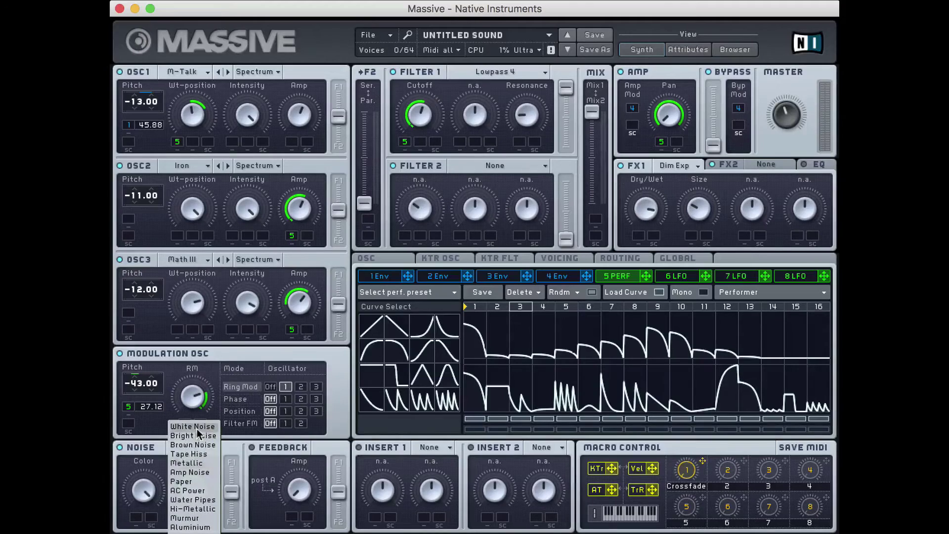
pyautogui.click(196, 428)
pyautogui.moveTo(190, 520); pyautogui.dragTo(191, 472)
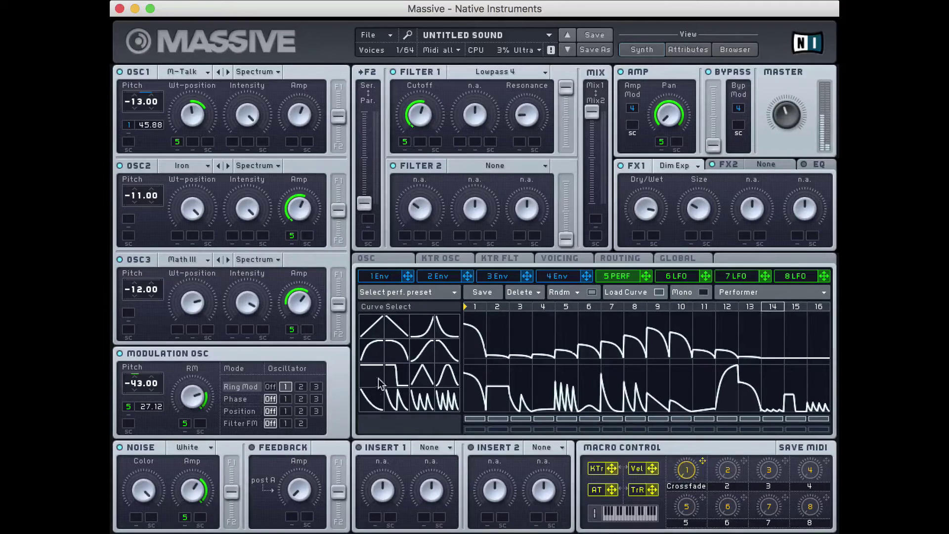
# - Raise steps 2 to 12, 14 and 16 of the upper Performer sequence, leaving steps 13 and 15 low
pyautogui.moveTo(493, 333); pyautogui.dragTo(826, 336)
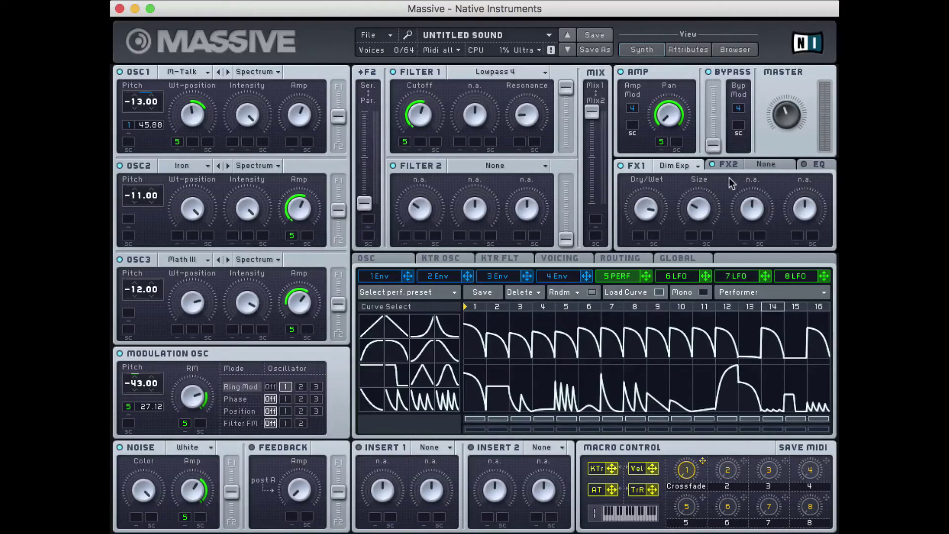
# - Open the EQ settings
pyautogui.click(765, 161)
pyautogui.click(820, 166)
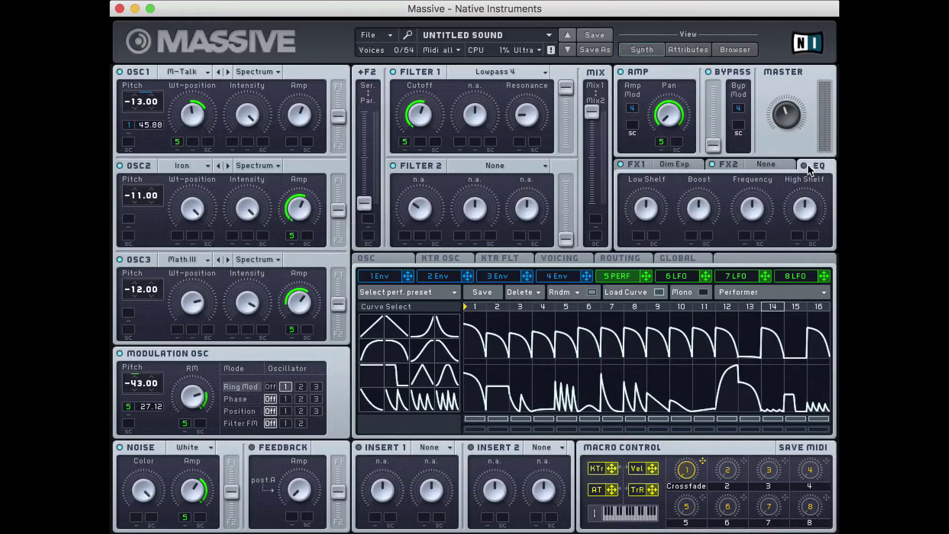